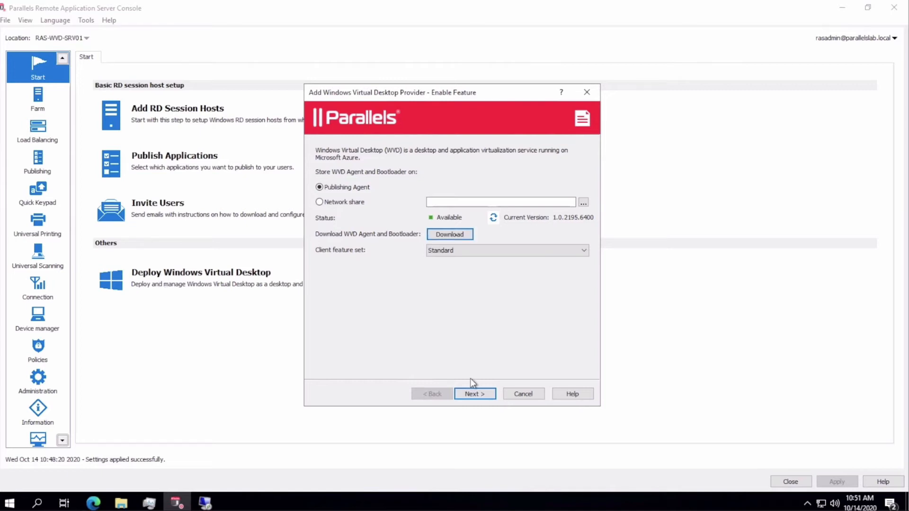
- Name the provider WVD and add a new set of admin credentials for deploying agents
left_click(473, 394)
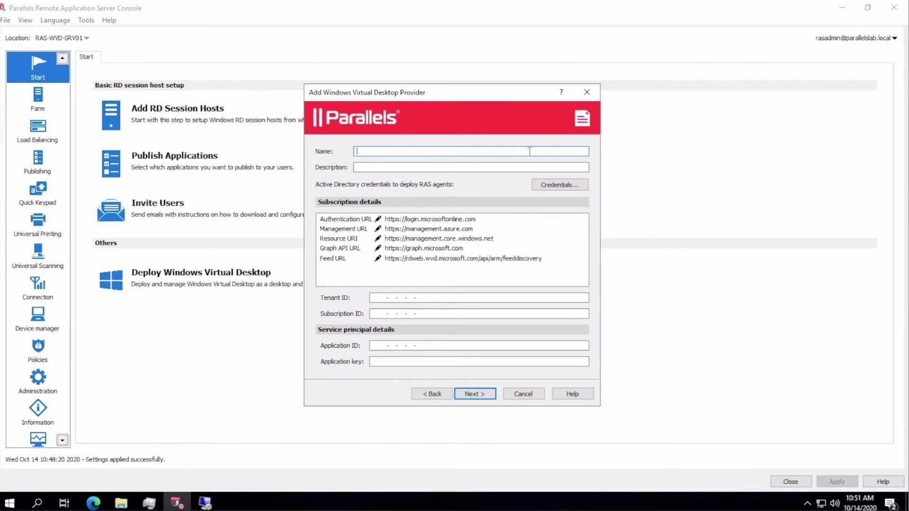
type("WVD")
left_click(564, 185)
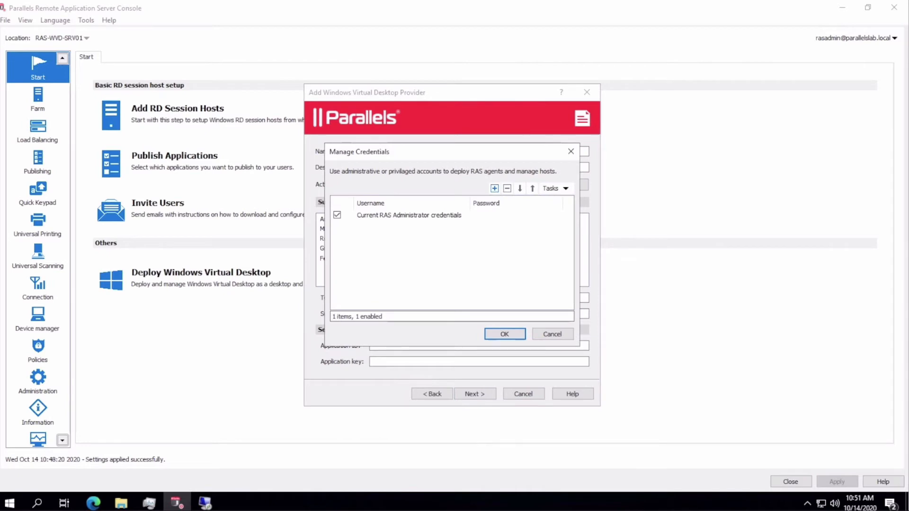
left_click(494, 188)
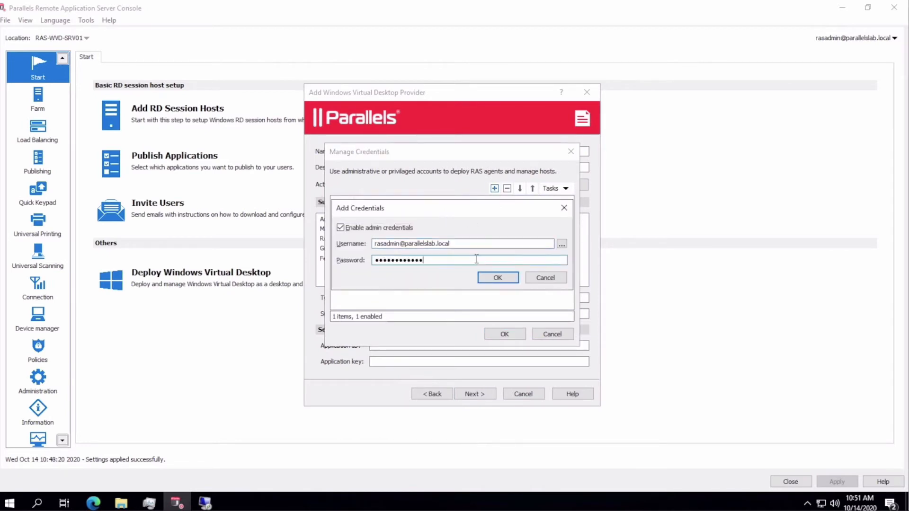
left_click(497, 280)
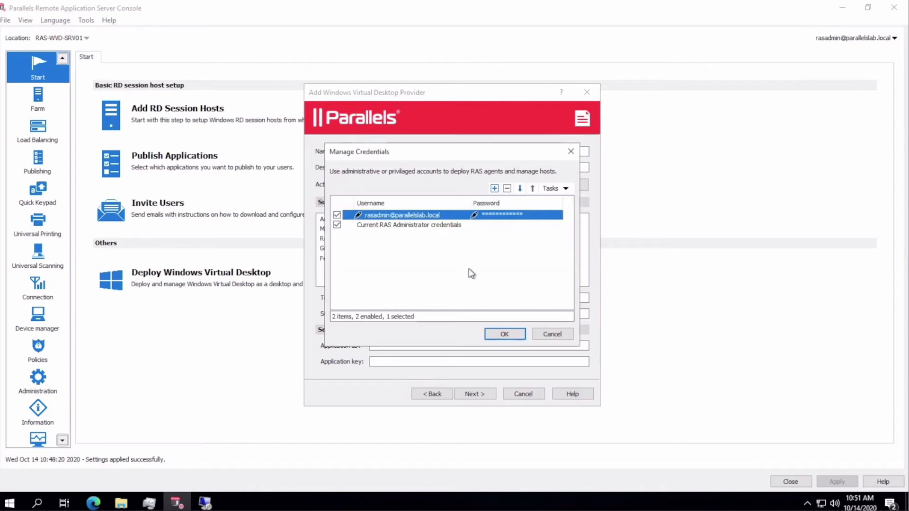
left_click(507, 333)
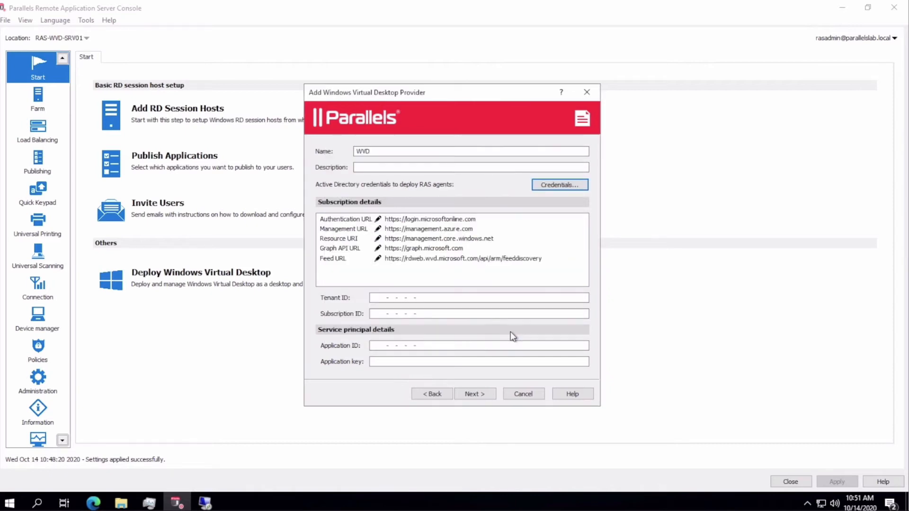
- Paste the Azure tenant ID, subscription ID, application ID and secret key, then finish
left_click(378, 298)
key("ctrl+v")
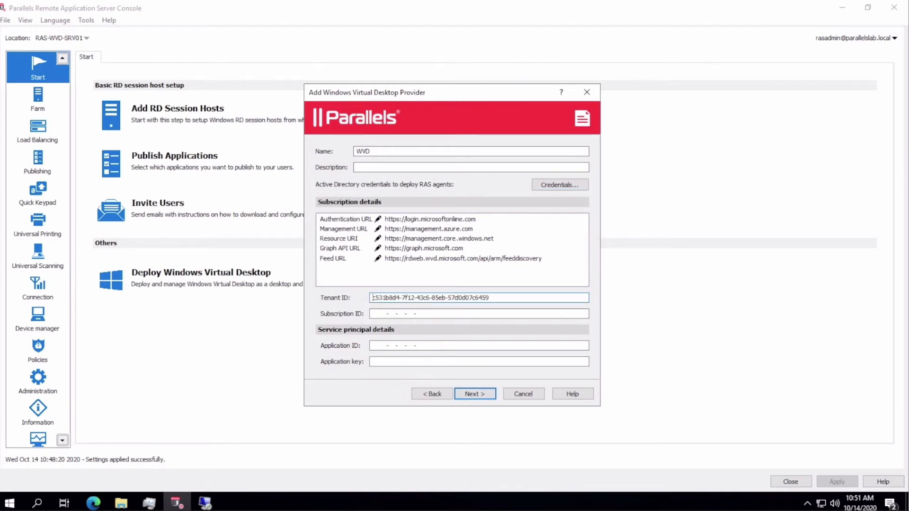
left_click(372, 314)
type("b4085957-22f0-440f-ac06-71ef3dcd61cb")
left_click(375, 346)
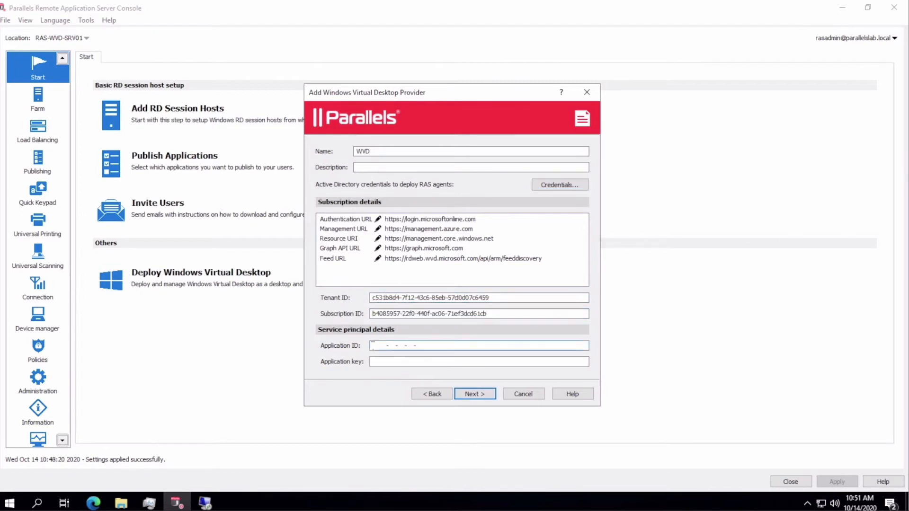
type("c112e019-c753-41cd-aa35-af7edb2eb6aa")
left_click(374, 361)
key("ctrl+v")
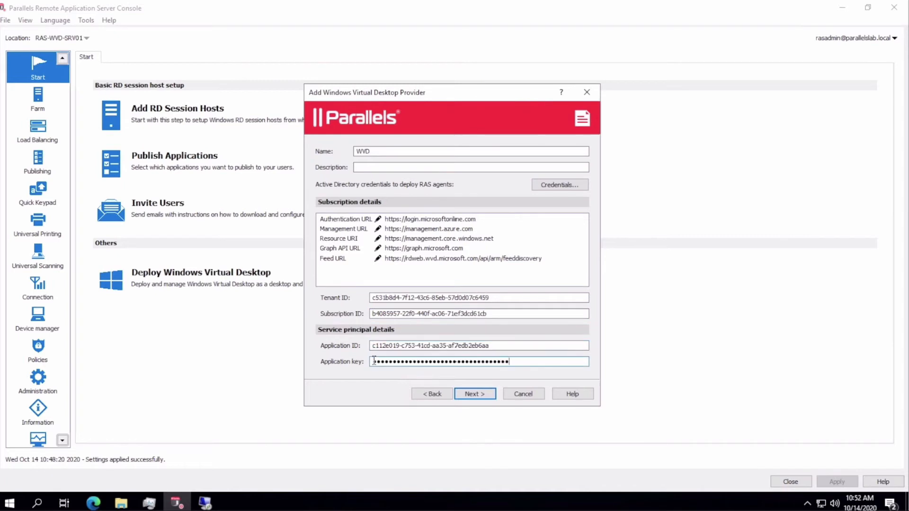
left_click(485, 396)
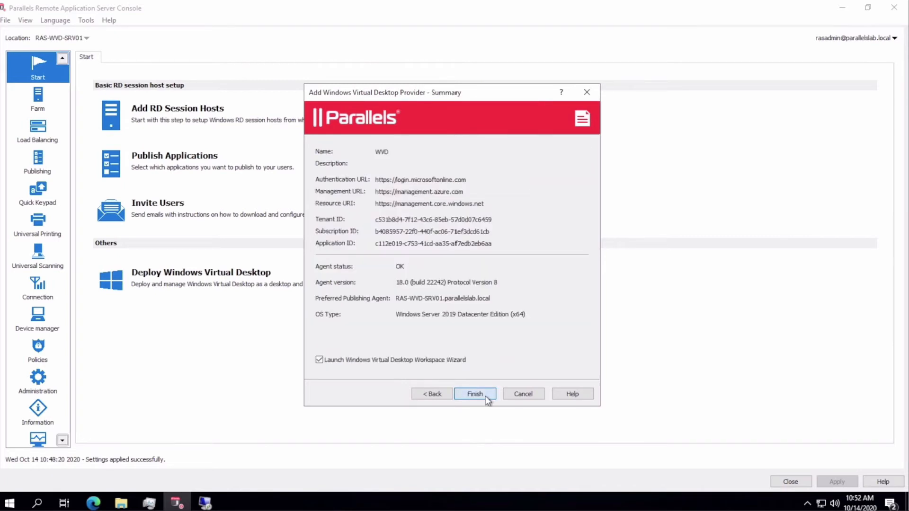
left_click(475, 394)
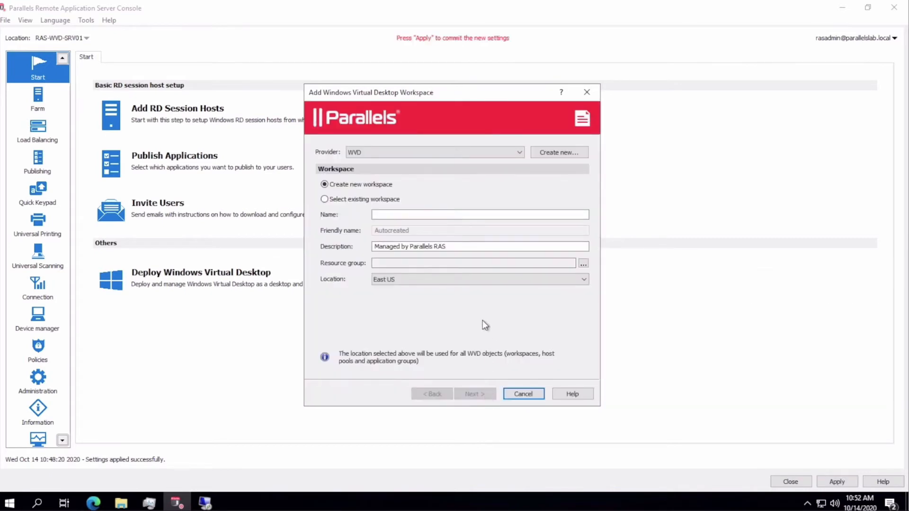
- Create a new workspace named RAS_Workspace instead of reusing an existing one
left_click(386, 202)
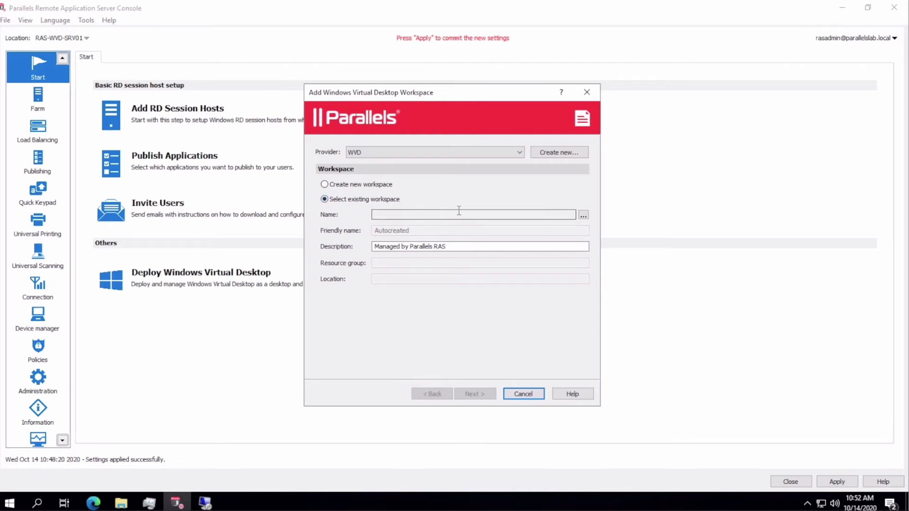
left_click(583, 216)
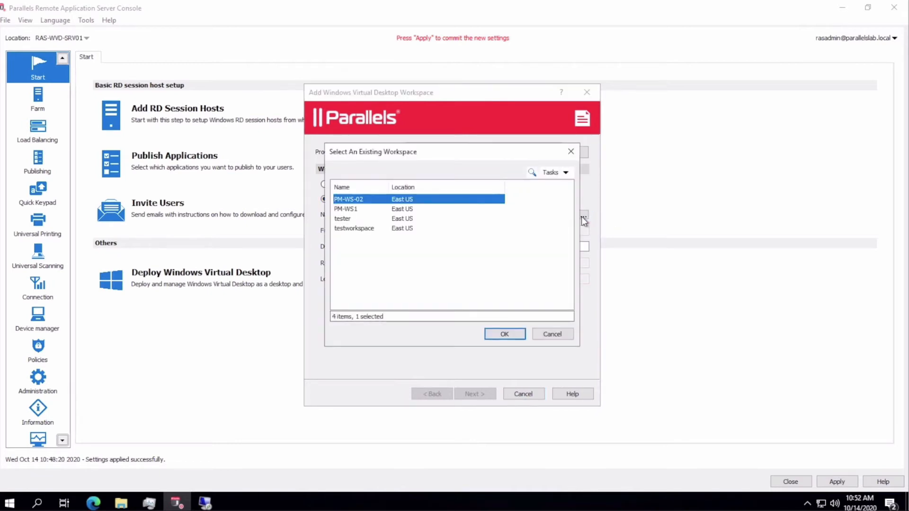
left_click(563, 334)
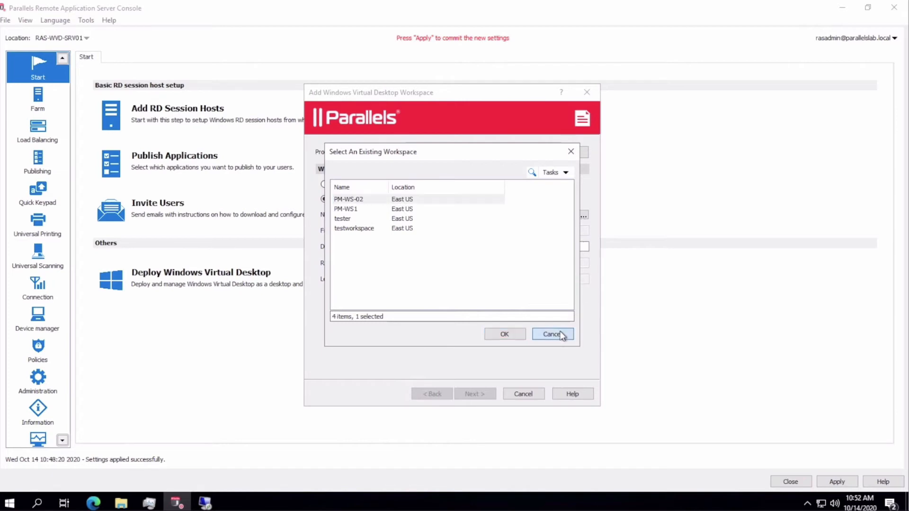
left_click(374, 185)
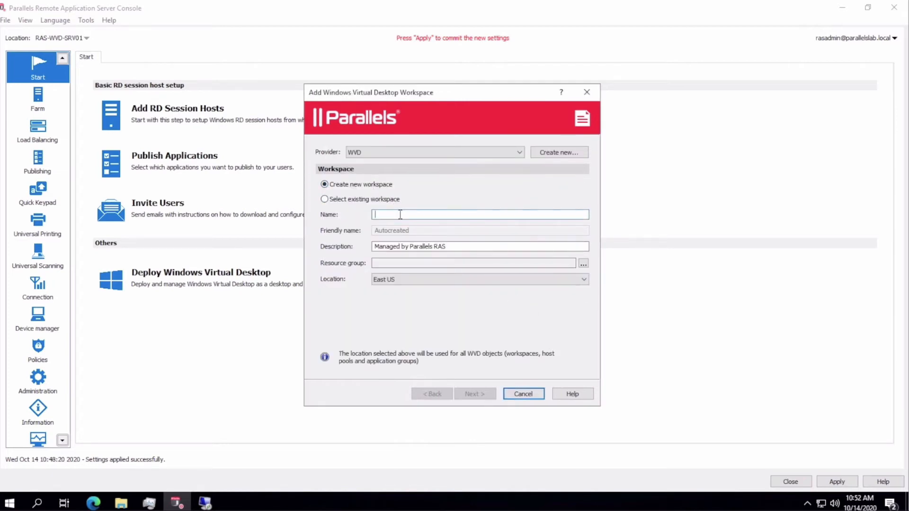
left_click(401, 214)
type("RAS_Workspace")
- Set the workspace's resource group to Prod-RAS-WVD-RG01 and continue to the summary
left_click(583, 263)
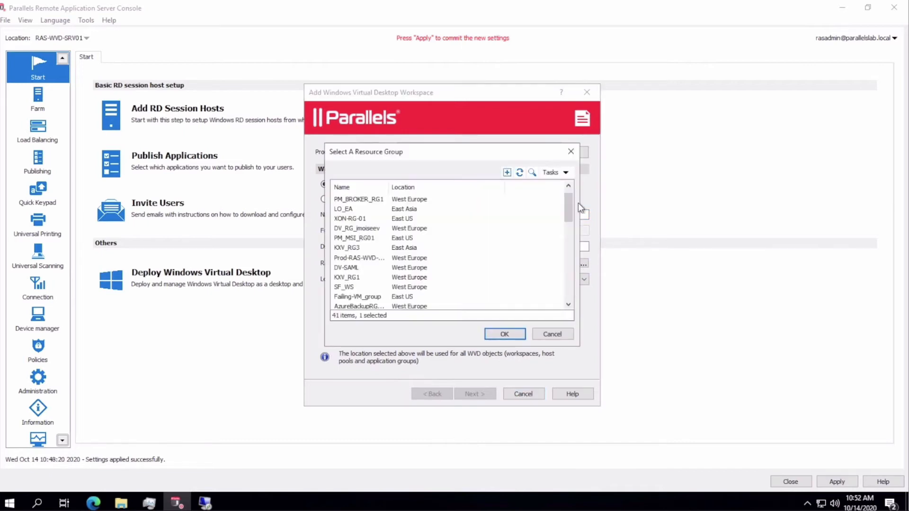
left_click(532, 173)
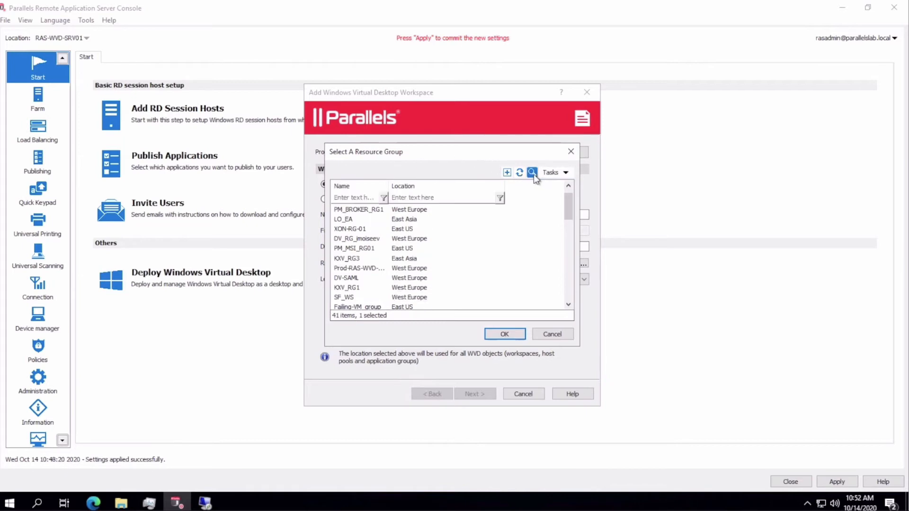
left_click(362, 197)
type("prod")
left_click(365, 212)
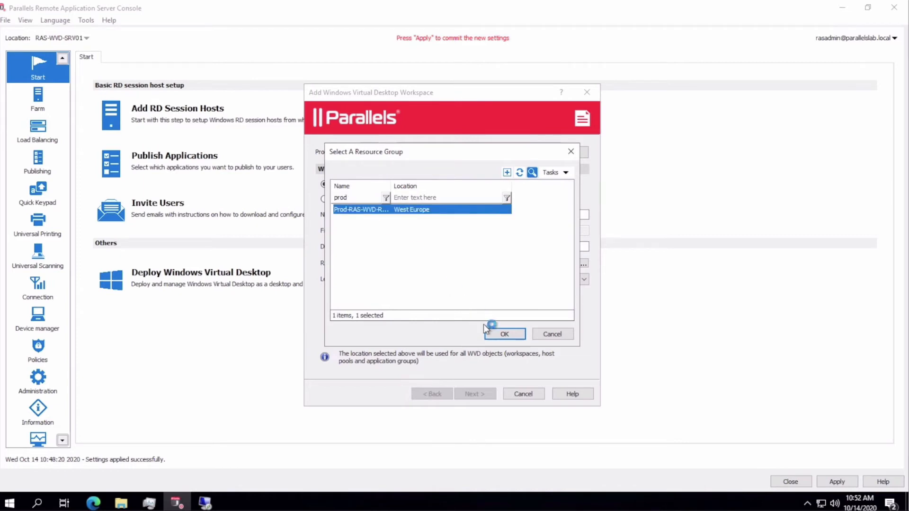
left_click(497, 335)
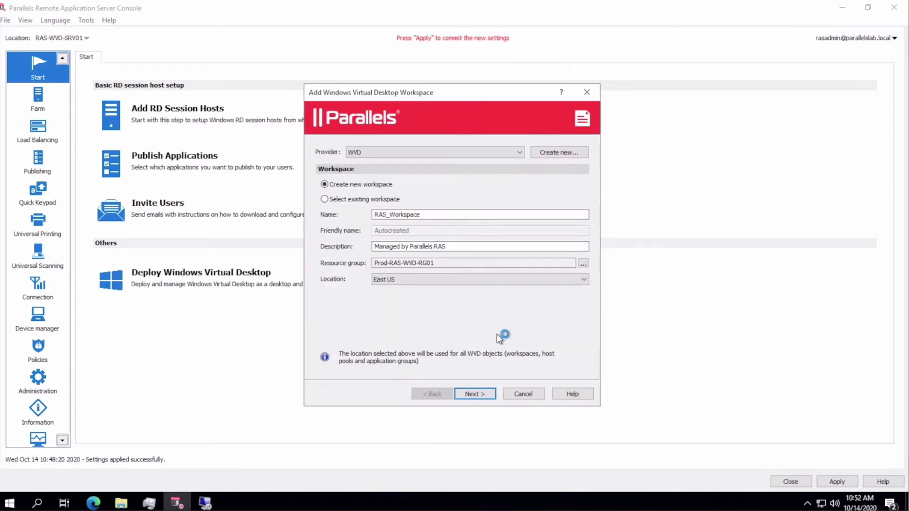
left_click(475, 394)
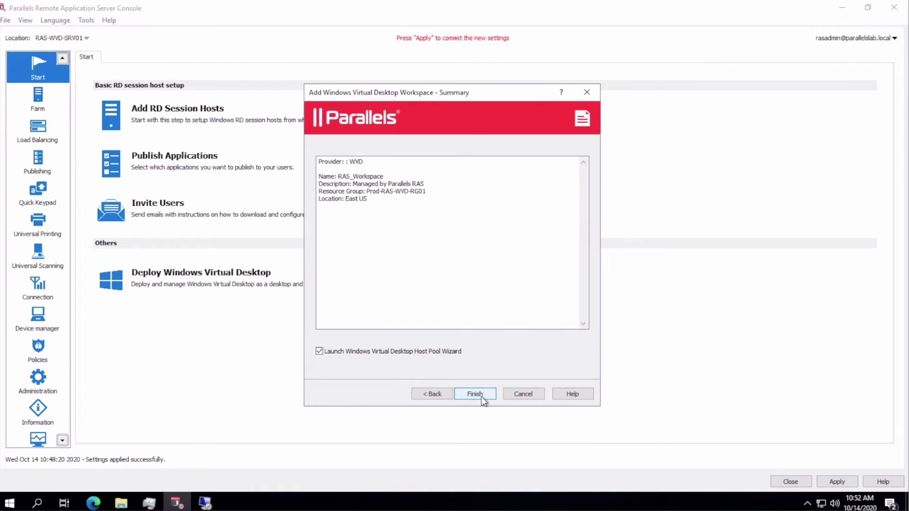
- Finish the workspace and name the new host pool WVDDesktops
left_click(475, 394)
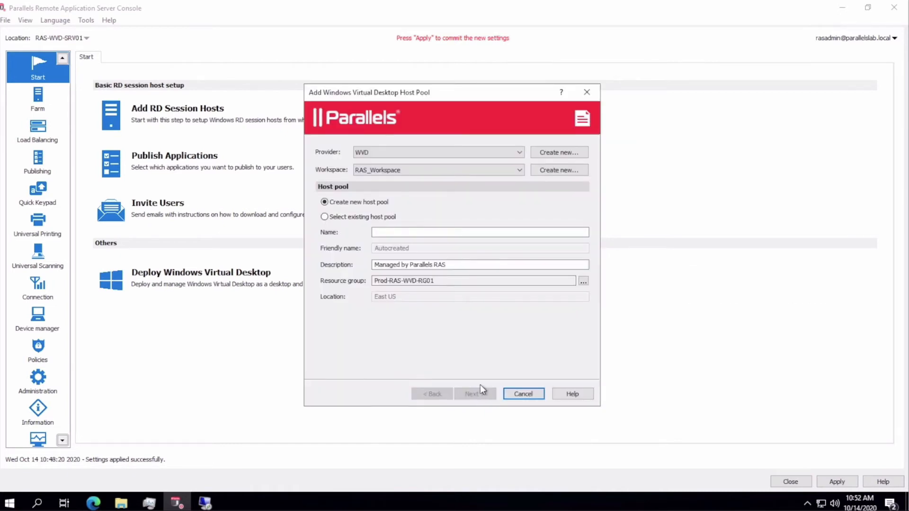
left_click(450, 234)
type("WVD")
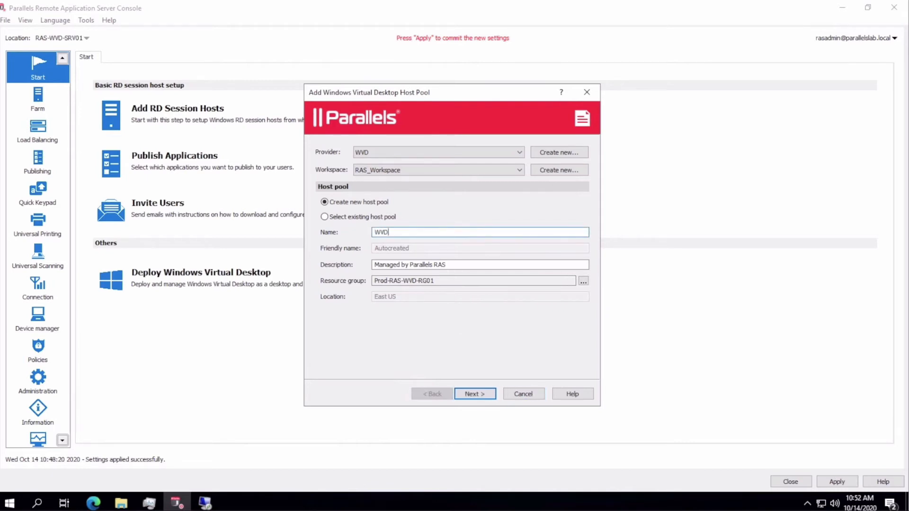
type("Desktops")
left_click(486, 394)
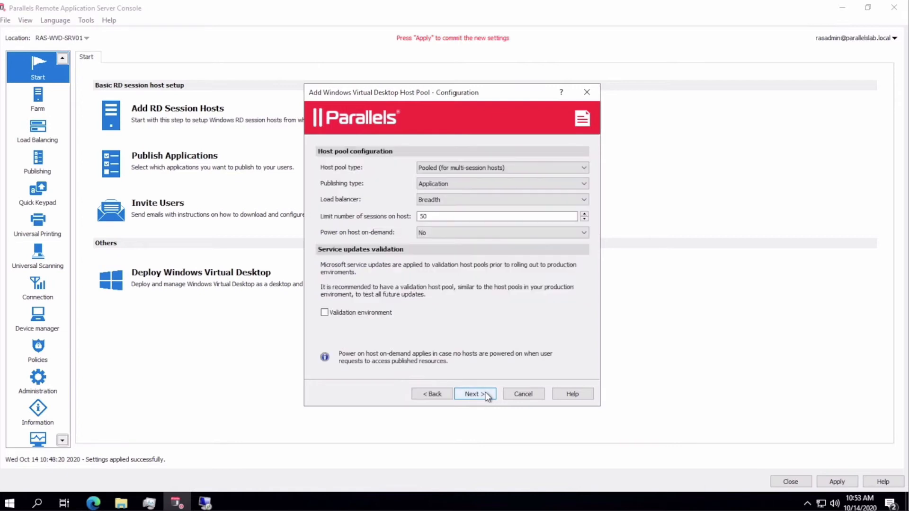
- Set the host pool's publishing type to Desktop
left_click(576, 185)
left_click(571, 201)
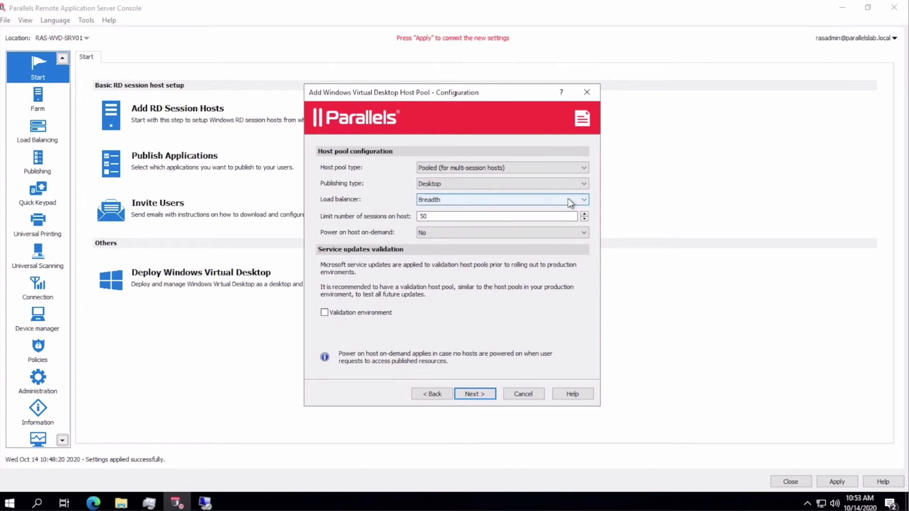
left_click(474, 393)
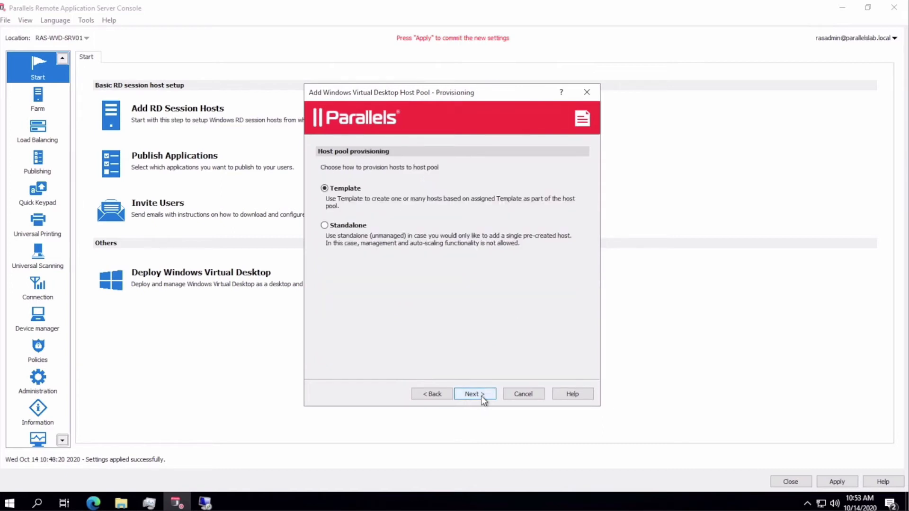
- Choose standalone provisioning and select Prod-RAS-WVD-EVD01 as the pool's host
left_click(349, 226)
left_click(475, 394)
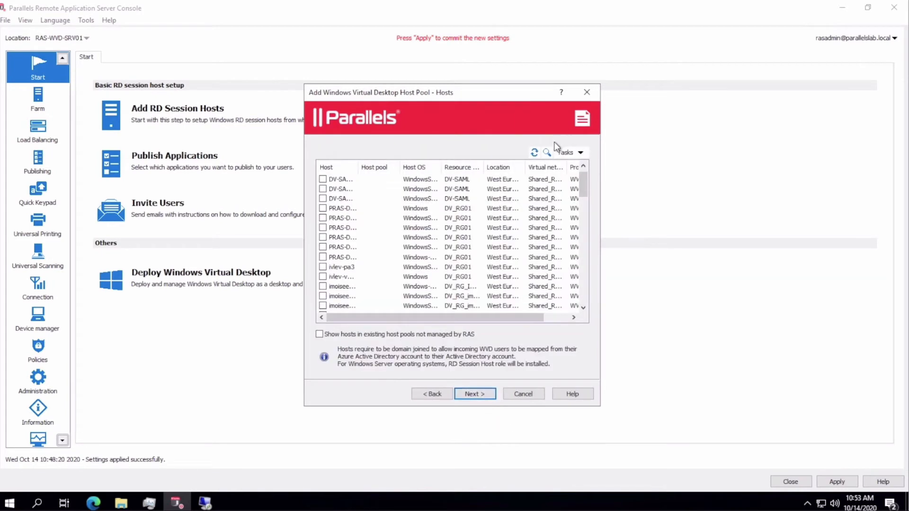
left_click(547, 152)
left_click(325, 177)
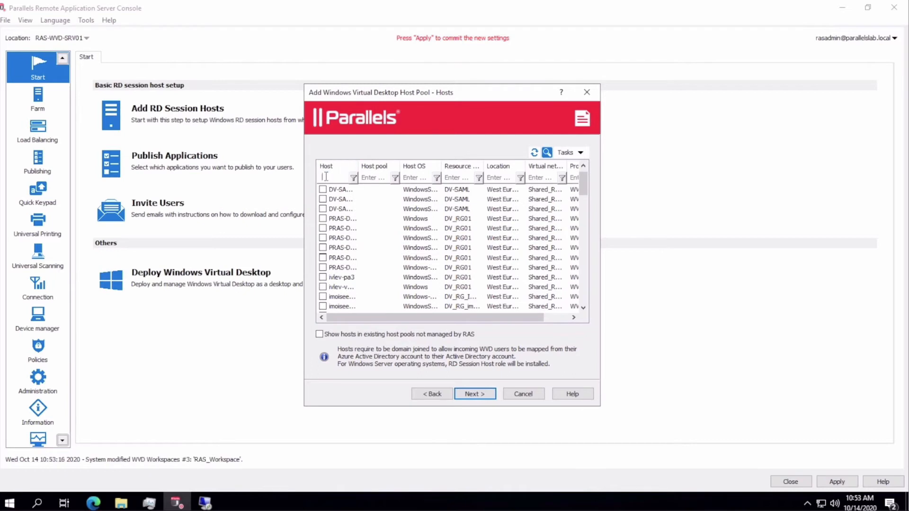
type("prod")
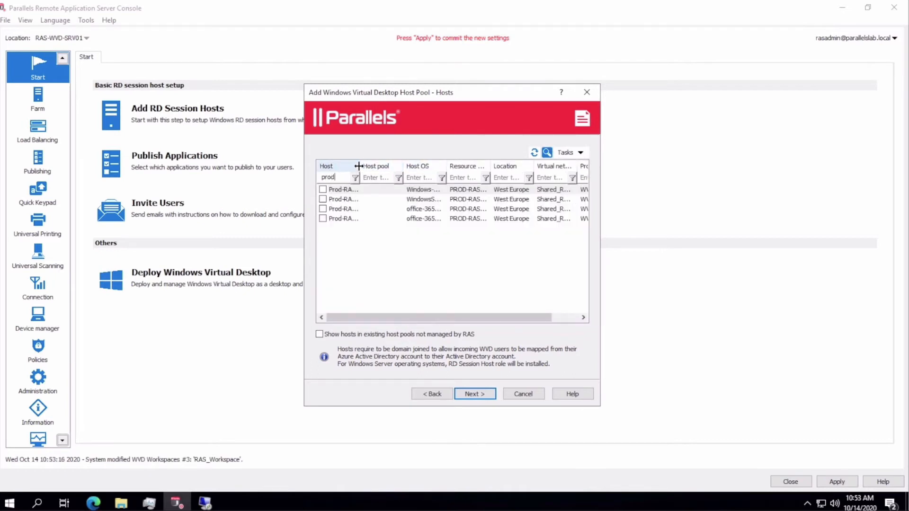
left_click_drag(360, 167, 479, 172)
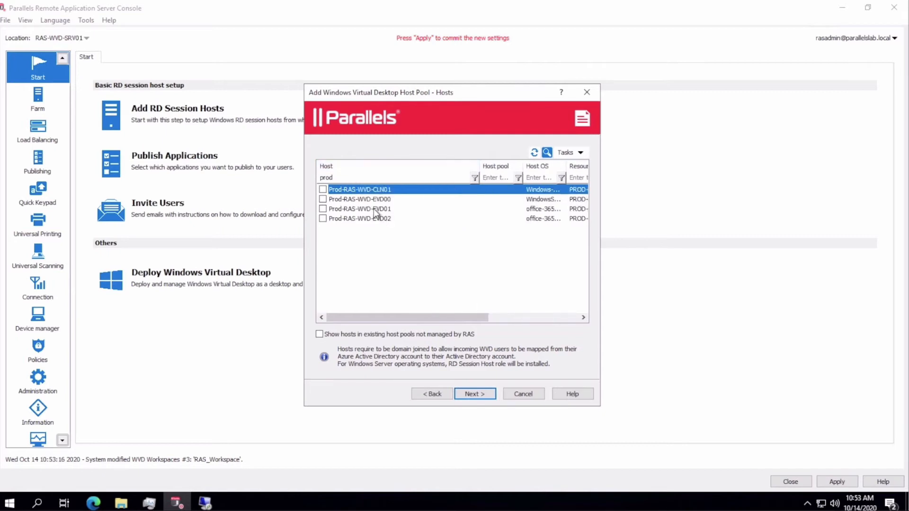
left_click(374, 209)
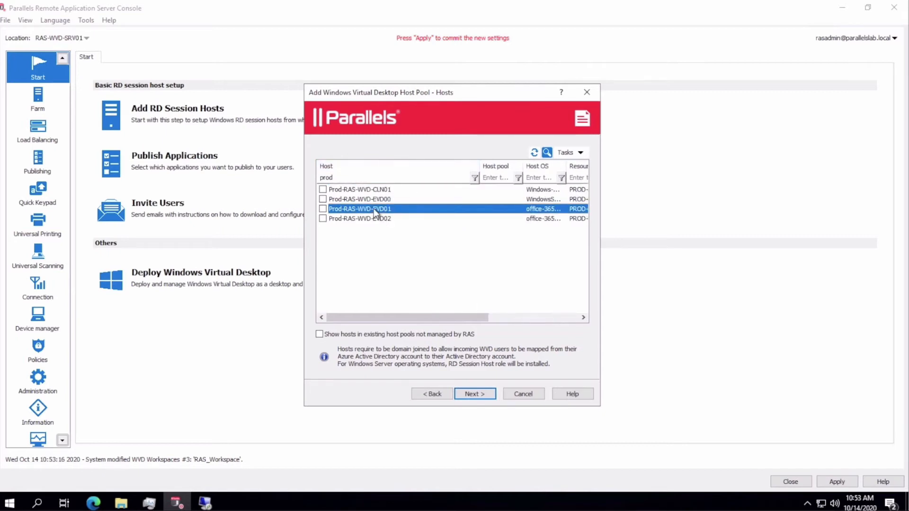
left_click(464, 393)
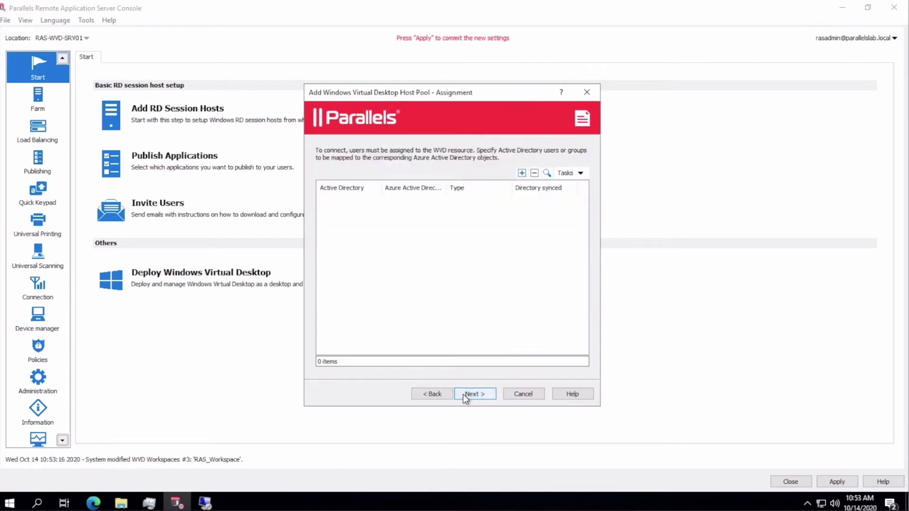
- Assign the WVDUsers group to the host pool
left_click(523, 174)
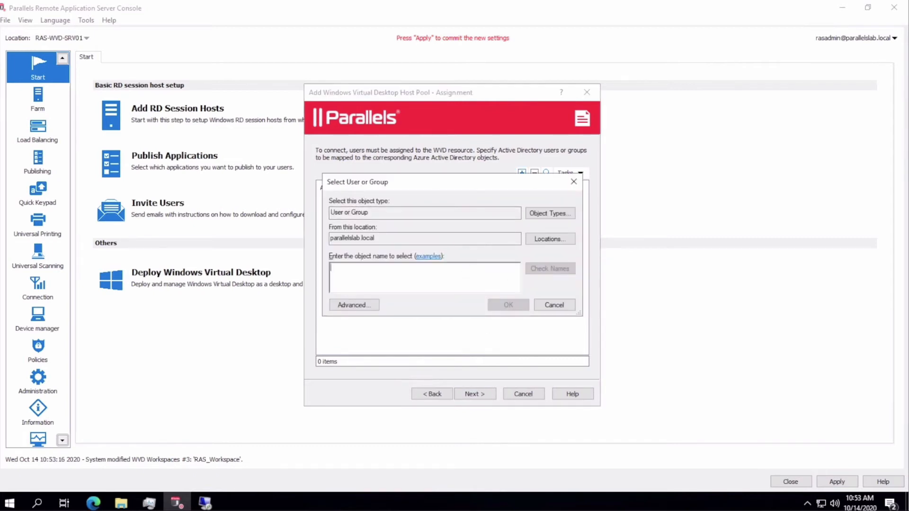
type("WVDUsers")
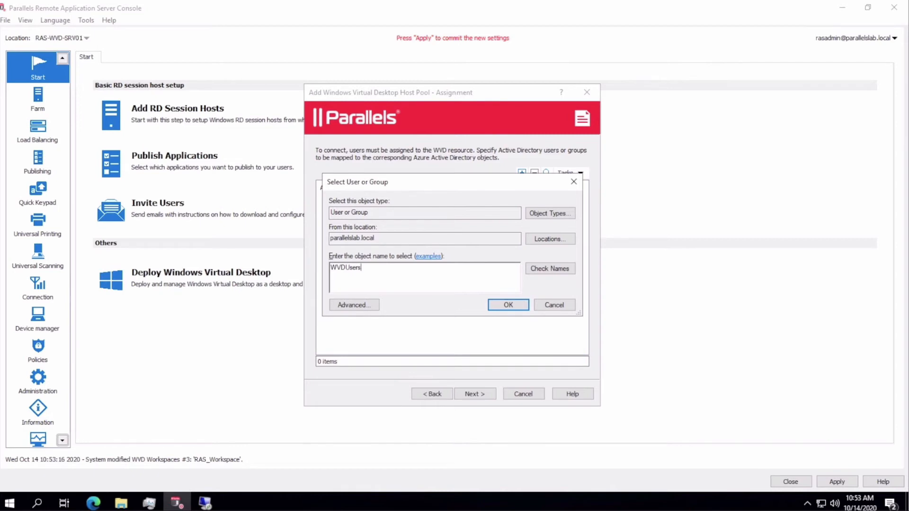
key("Return")
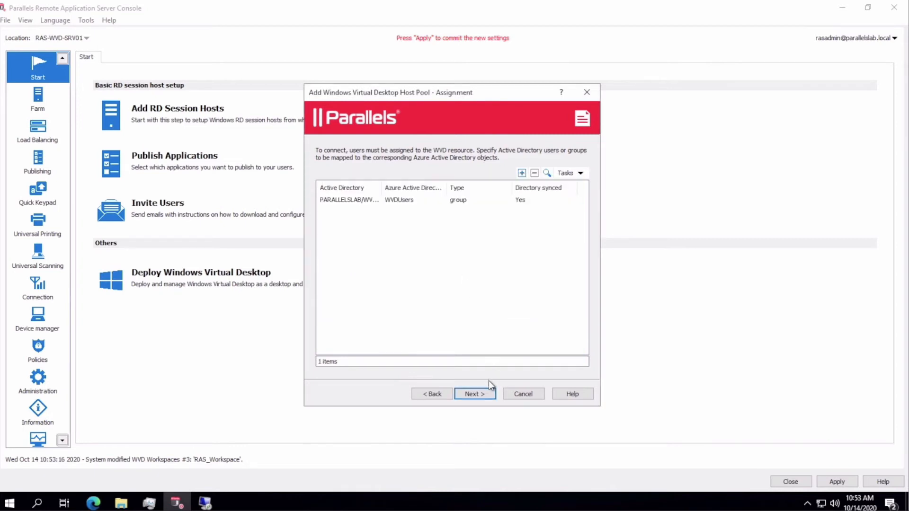
- Finish the host pool wizard with default profile and optimization, then view Farm's Windows Virtual Desktop settings
left_click(484, 395)
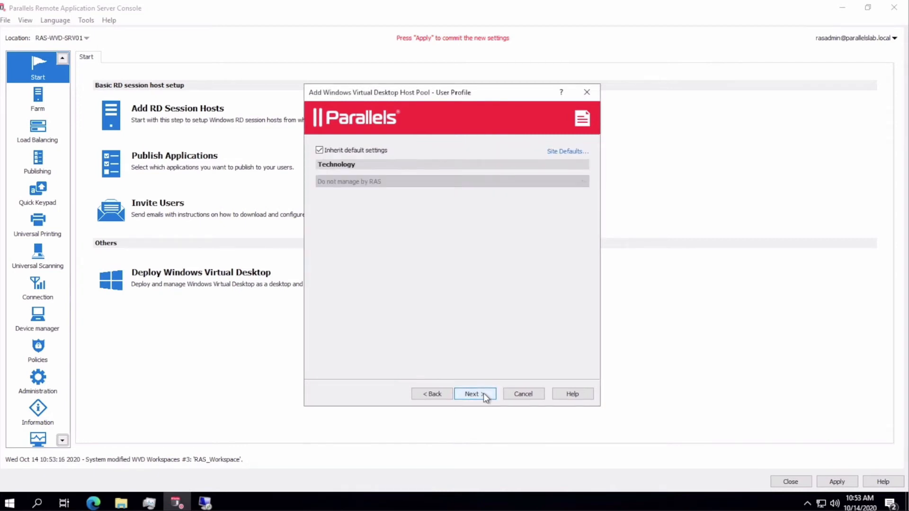
left_click(484, 394)
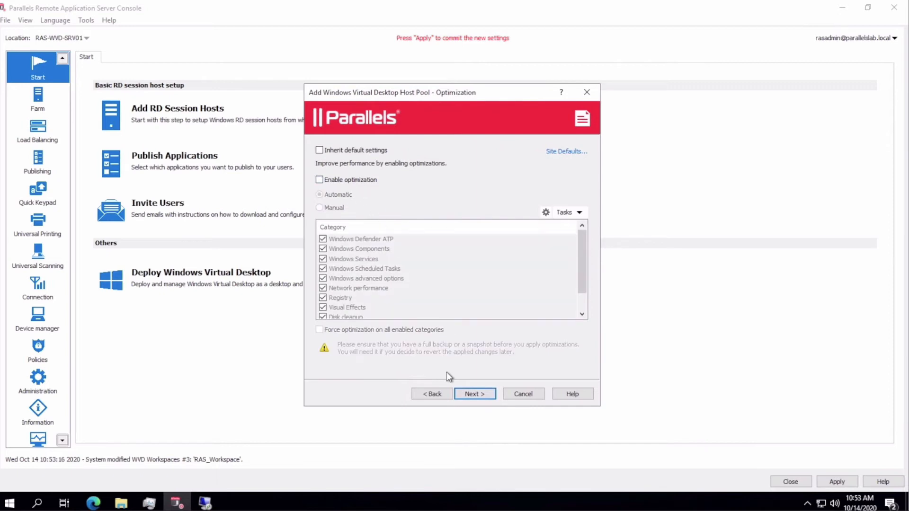
left_click(464, 390)
left_click(464, 390)
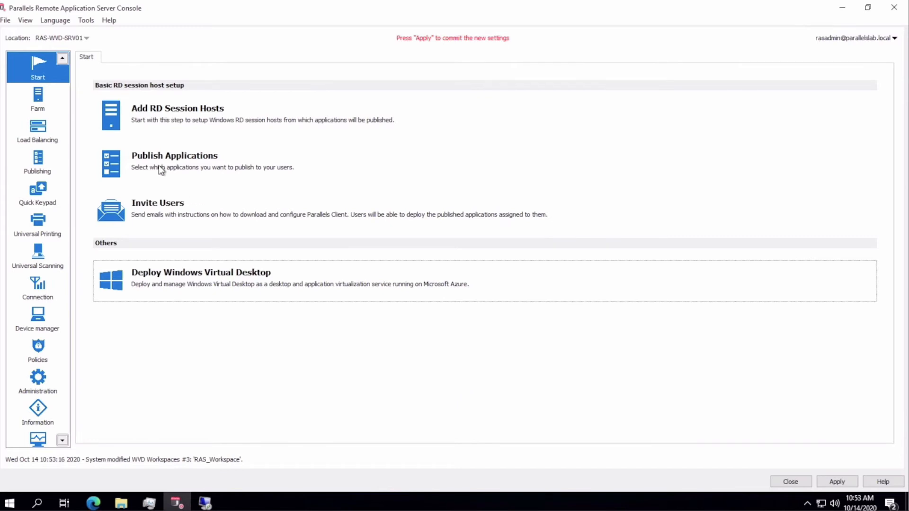
left_click(40, 112)
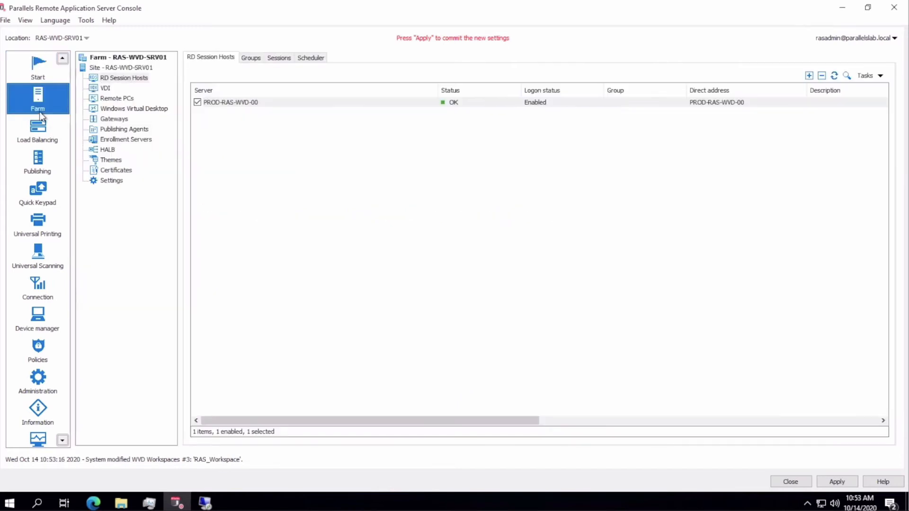
left_click(125, 111)
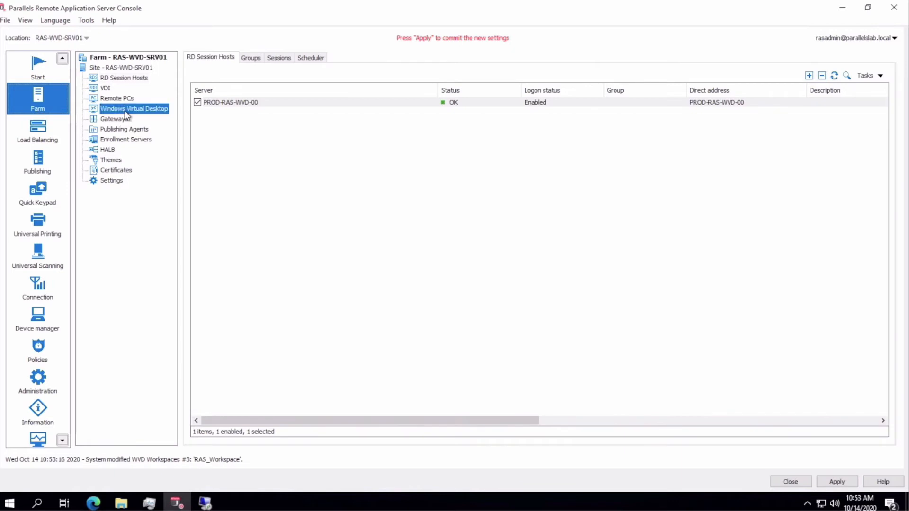
- Apply changes, review WVDDesktops' configuration and hosts, and refresh until its status shows OK
left_click(835, 481)
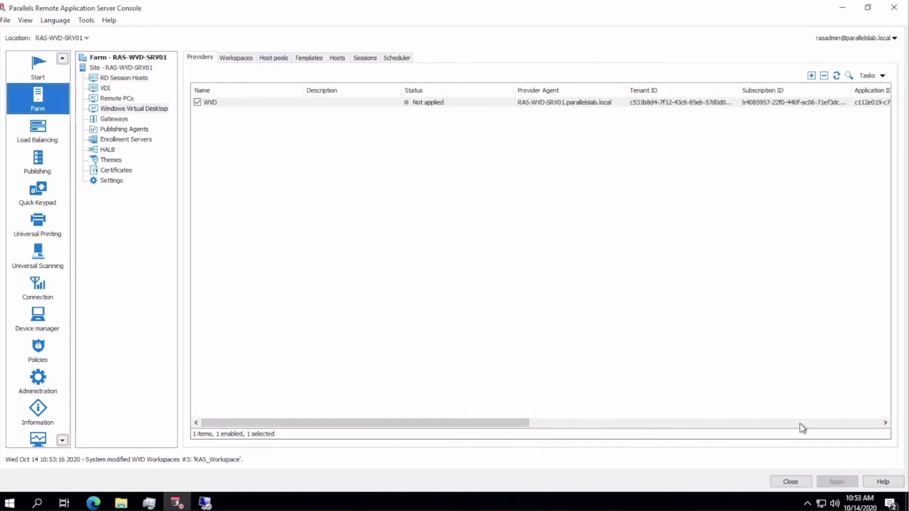
left_click(279, 59)
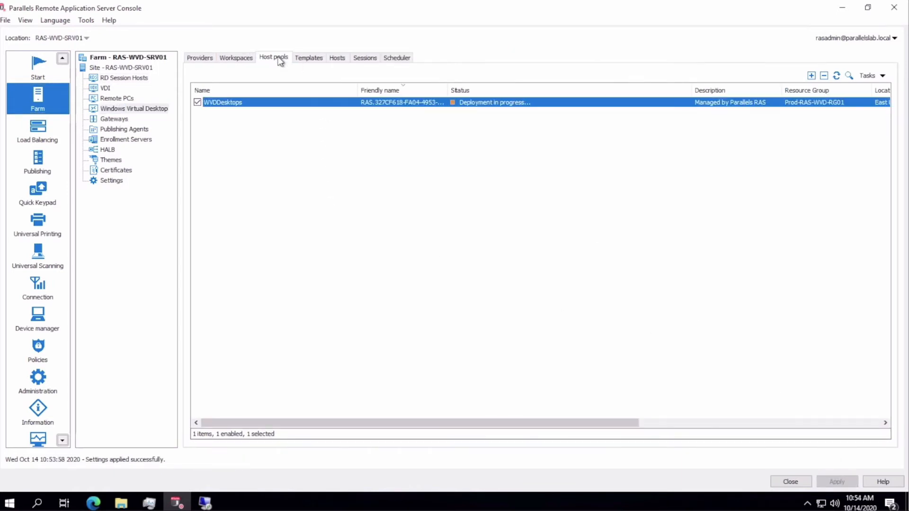
double_click(480, 106)
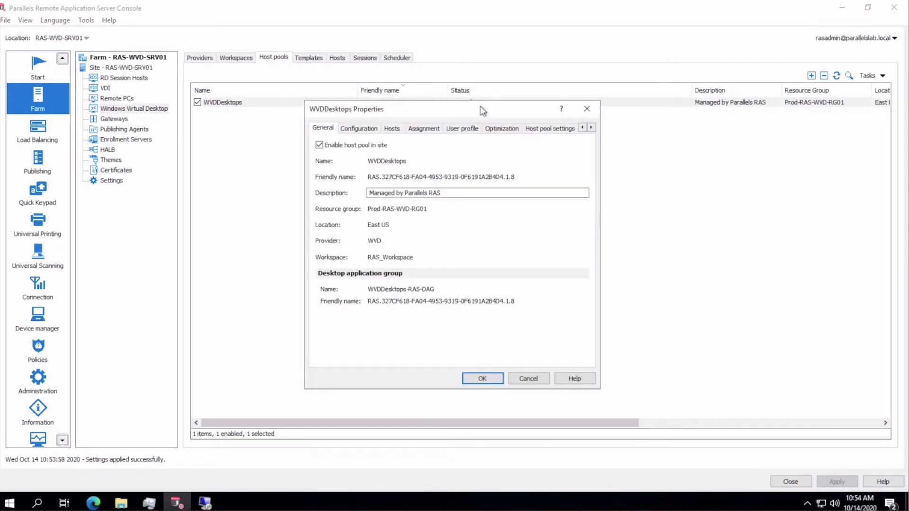
left_click(358, 128)
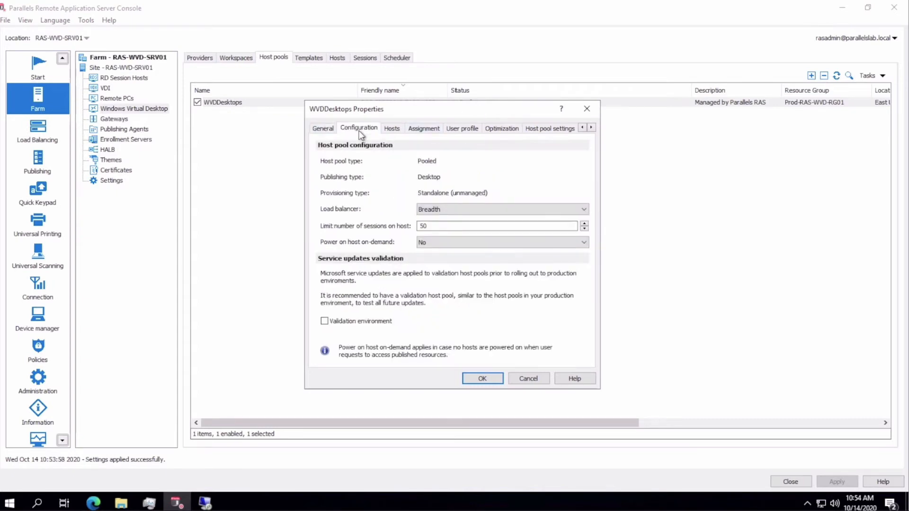
left_click(394, 128)
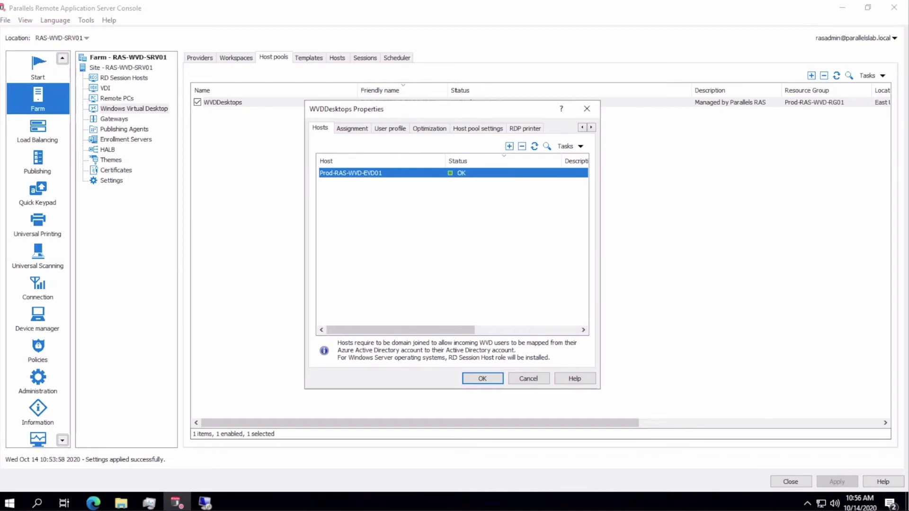
left_click(474, 379)
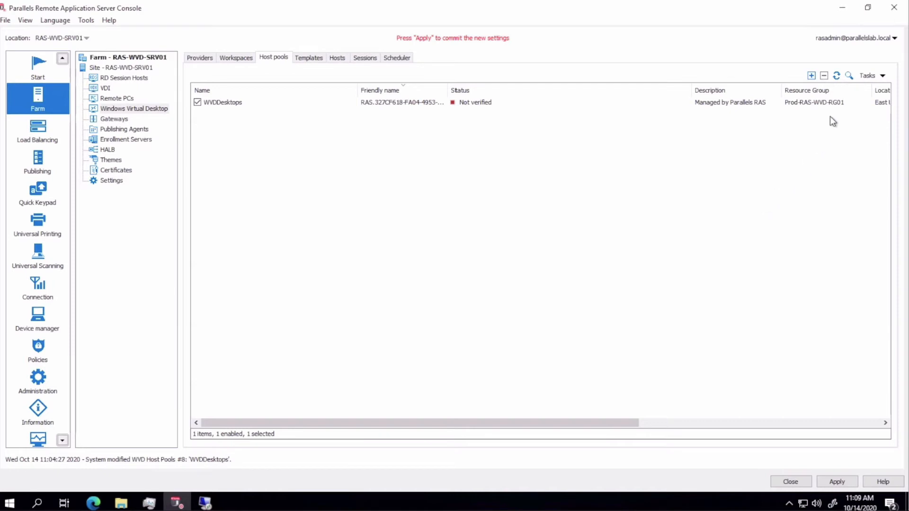
left_click(836, 75)
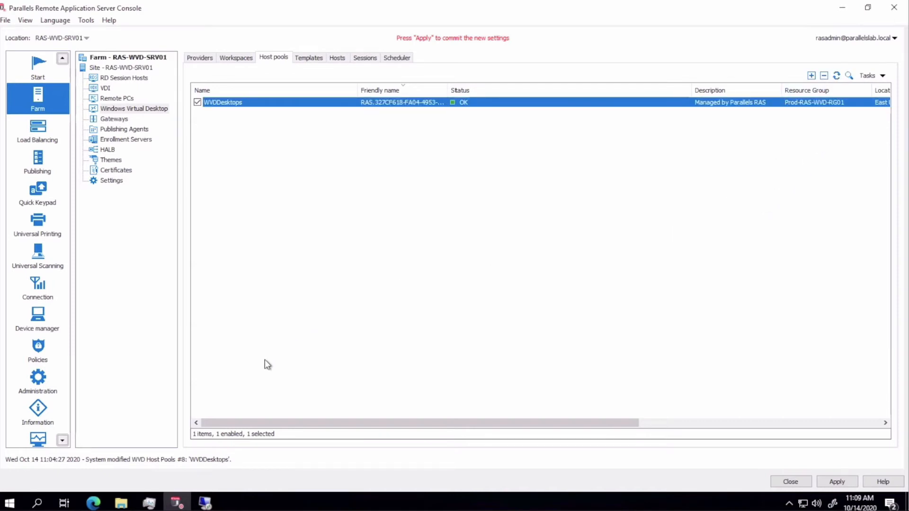
- In Azure, view the Prod-RAS-WVD-EVD01 VM and filter resource group PROD-RAS-WVD-RG01 by 'wvdd'
left_click(94, 502)
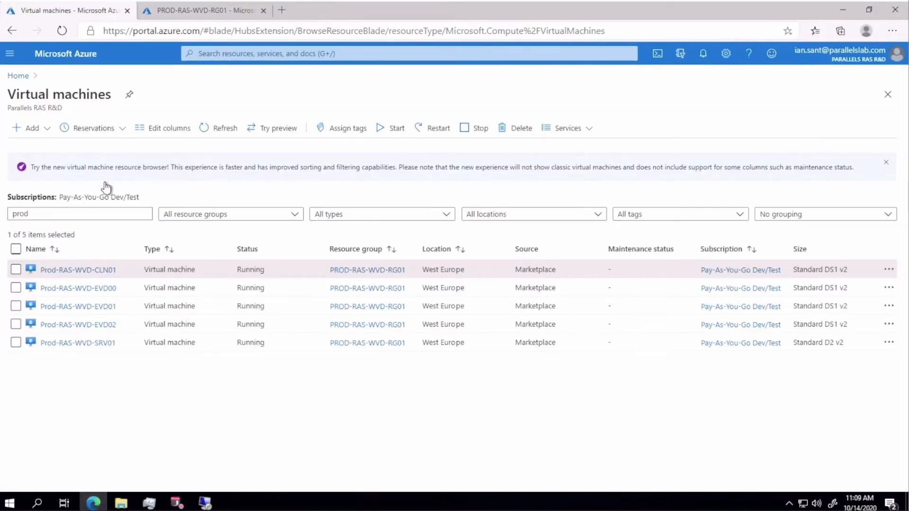
left_click(78, 305)
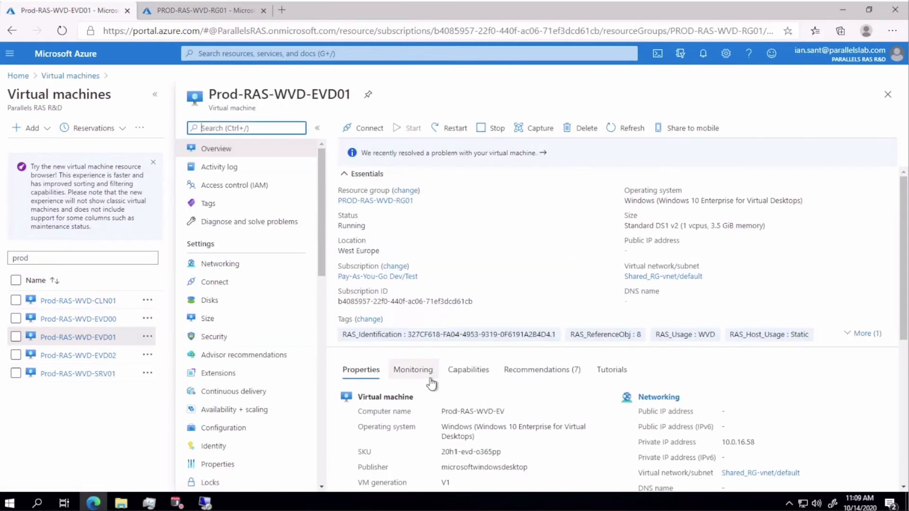
scroll(430, 384, "down", 1)
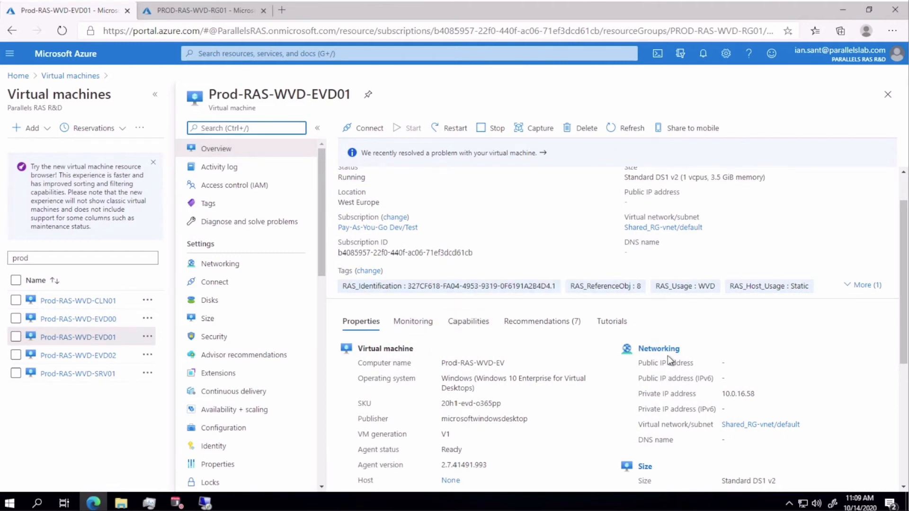
left_click(244, 12)
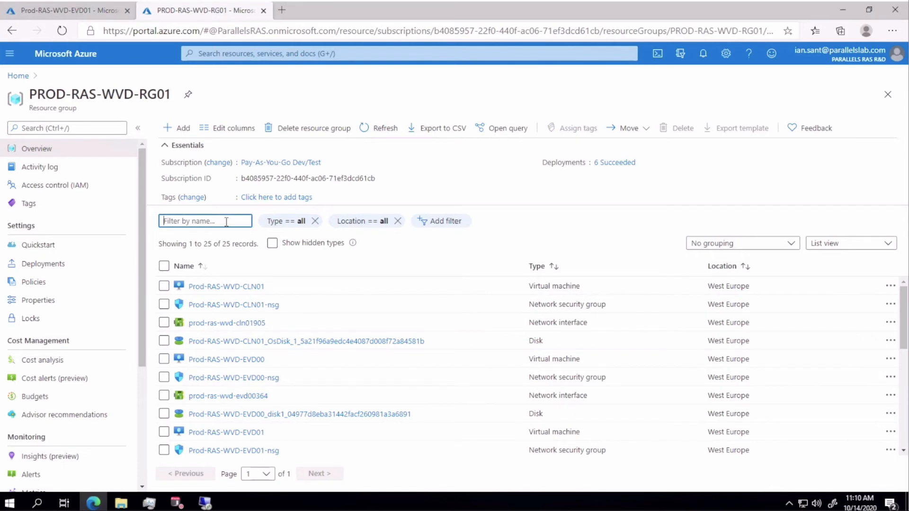
type("wvdd")
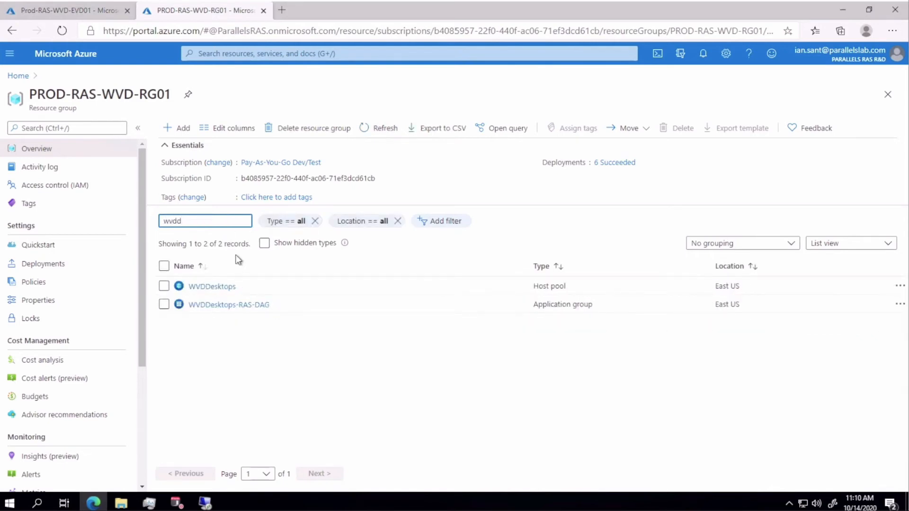
- Check WVDDesktops-RAS-DAG's user assignments, then filter the resource group by 'wvdd' again
left_click(220, 305)
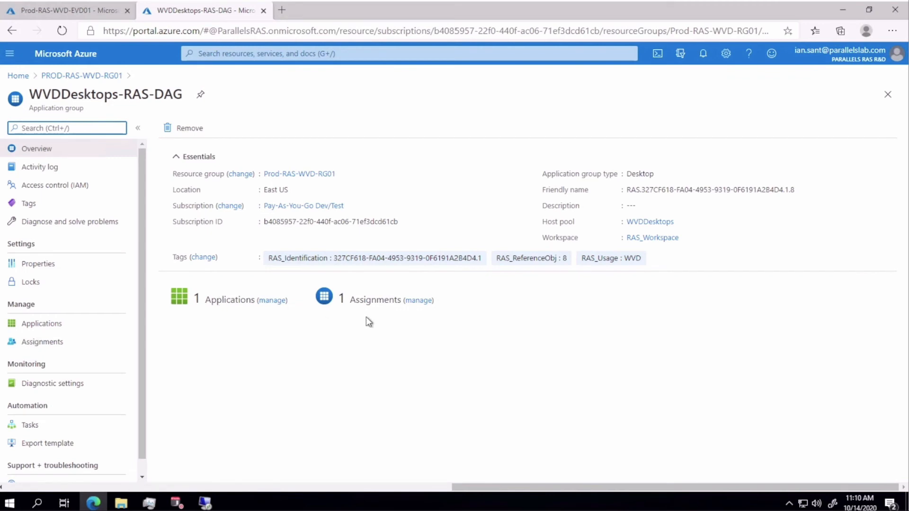
left_click(415, 302)
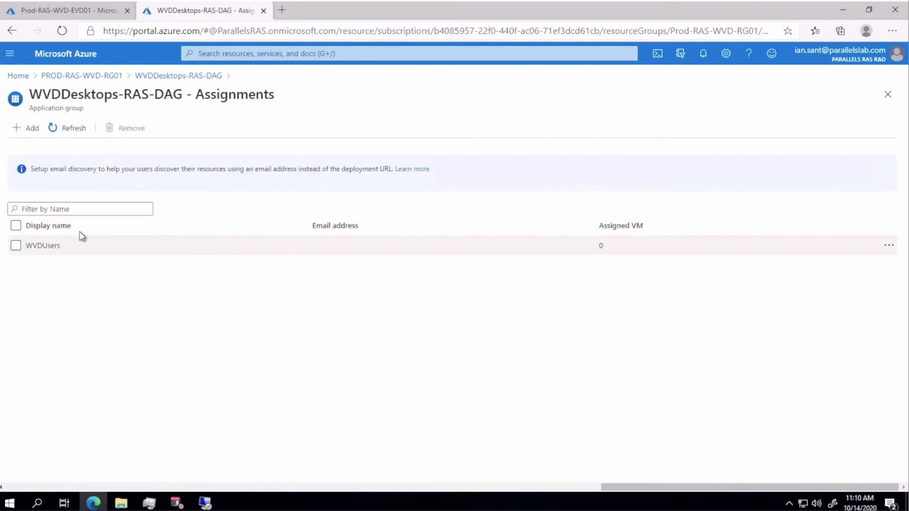
left_click(13, 30)
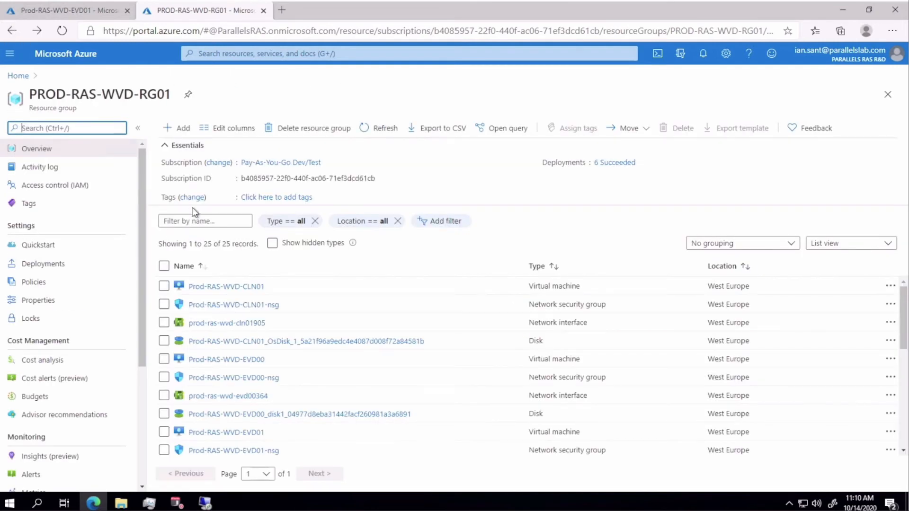
left_click(198, 222)
type("wvdd")
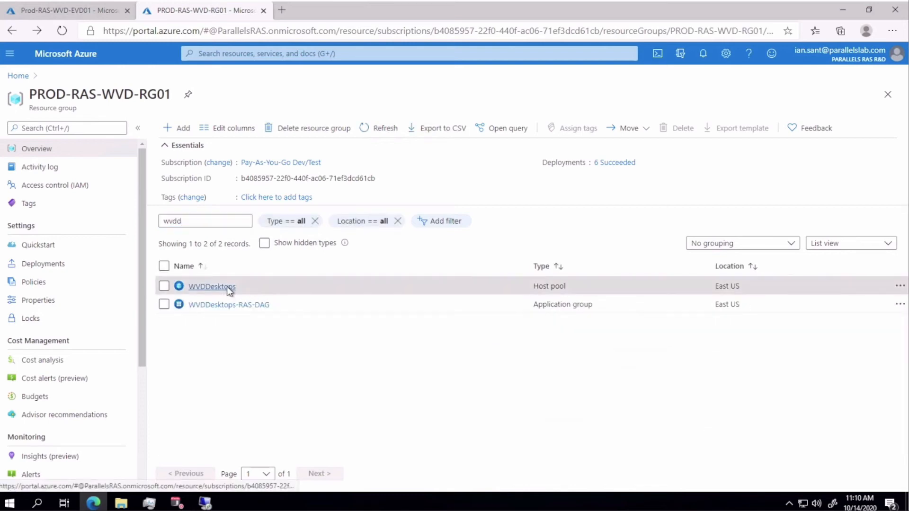
- Review host pool WVDDesktops' session hosts and application groups, ending on WVDDesktops-RAS-DAG
left_click(226, 286)
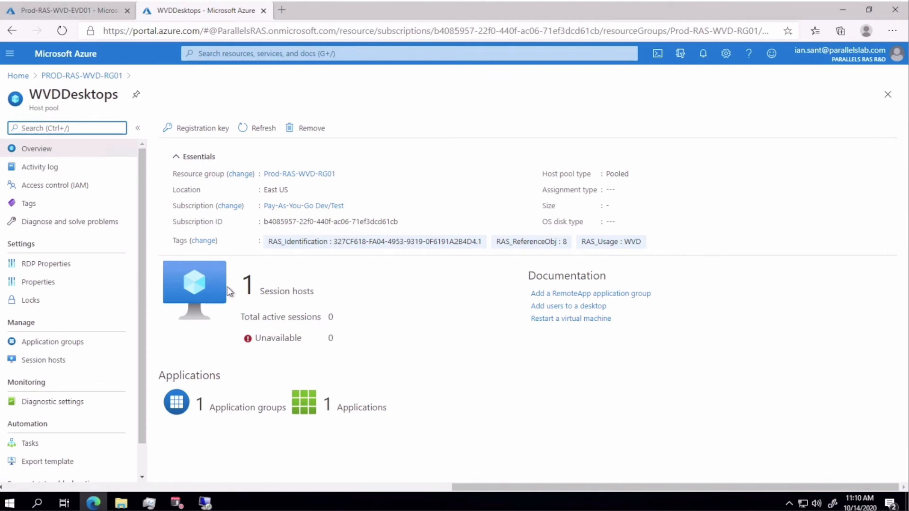
left_click(62, 360)
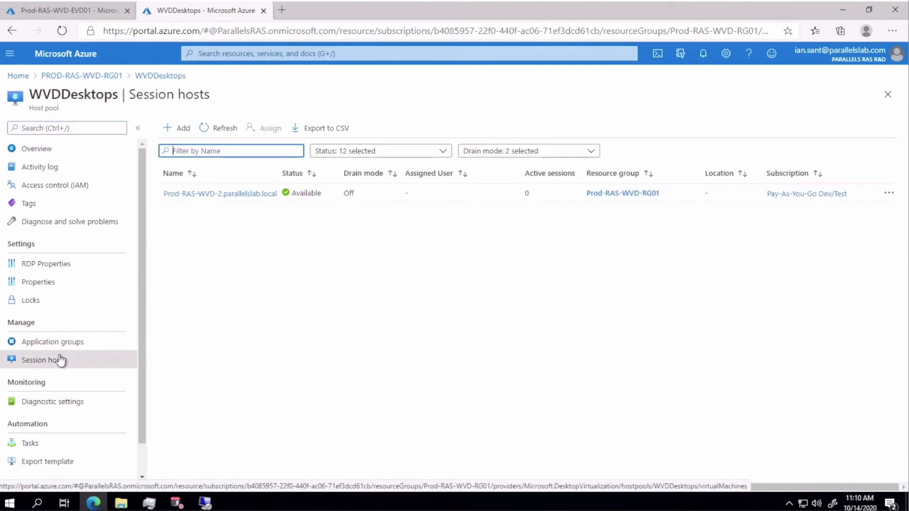
left_click(54, 345)
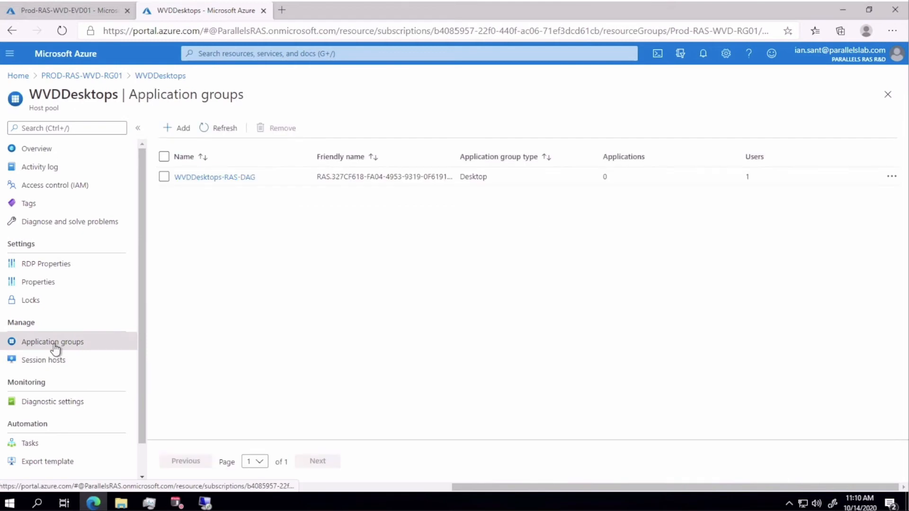
left_click(211, 178)
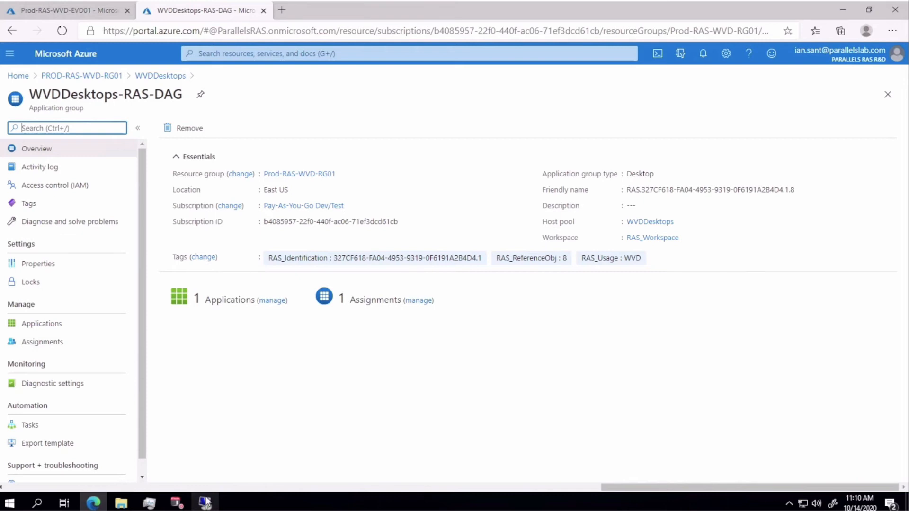
- Start publishing a new desktop of type Windows Virtual Desktop
left_click(176, 503)
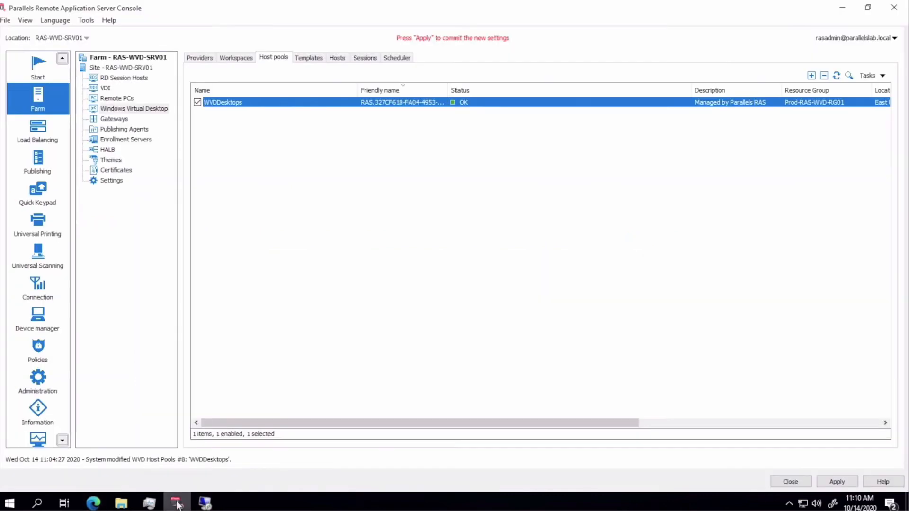
left_click(38, 161)
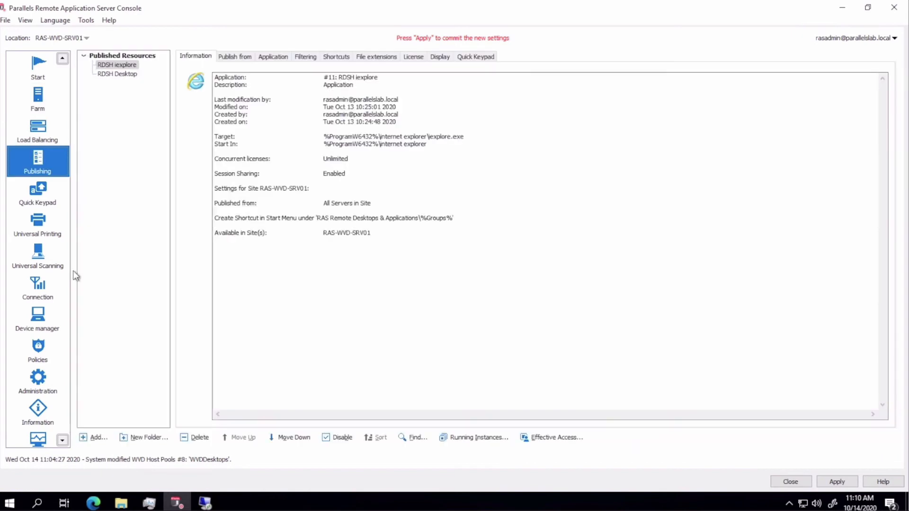
left_click(93, 438)
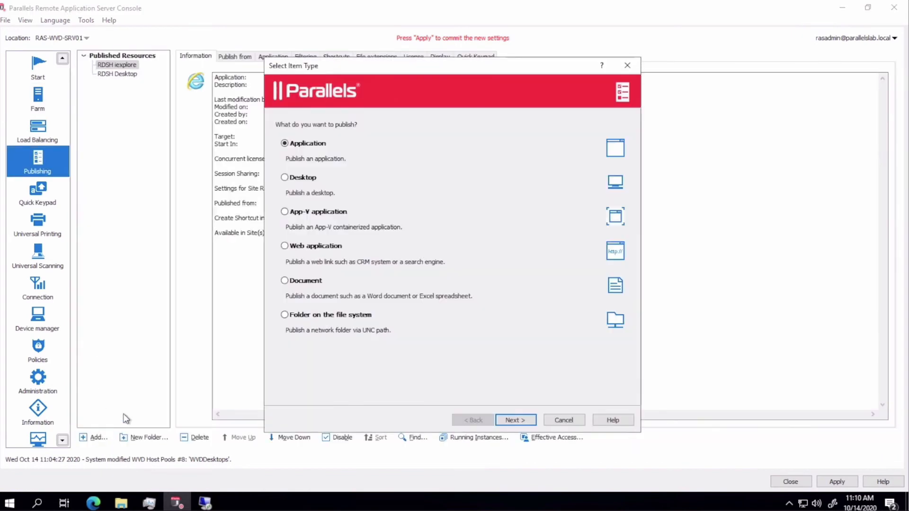
left_click(315, 178)
left_click(524, 419)
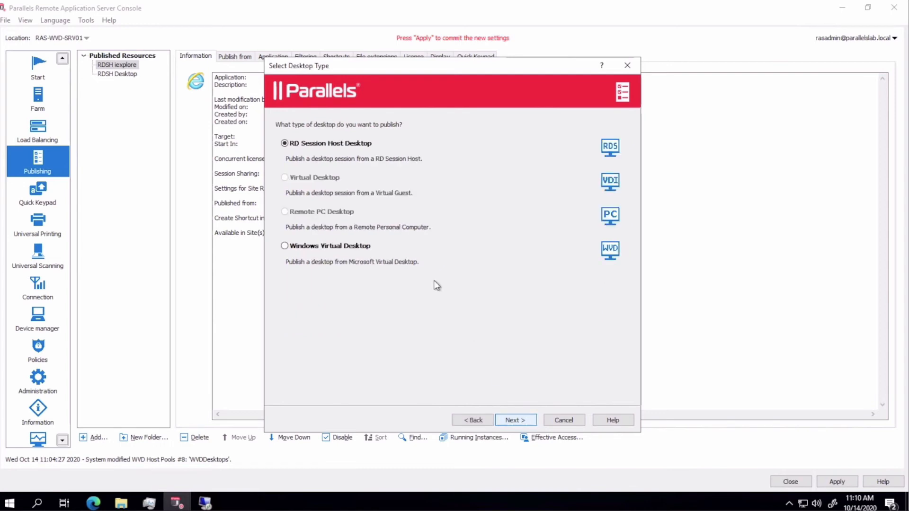
left_click(366, 247)
- Publish it from host pool WVDDesktops as 'WVD Desktop' and apply the settings
left_click(500, 421)
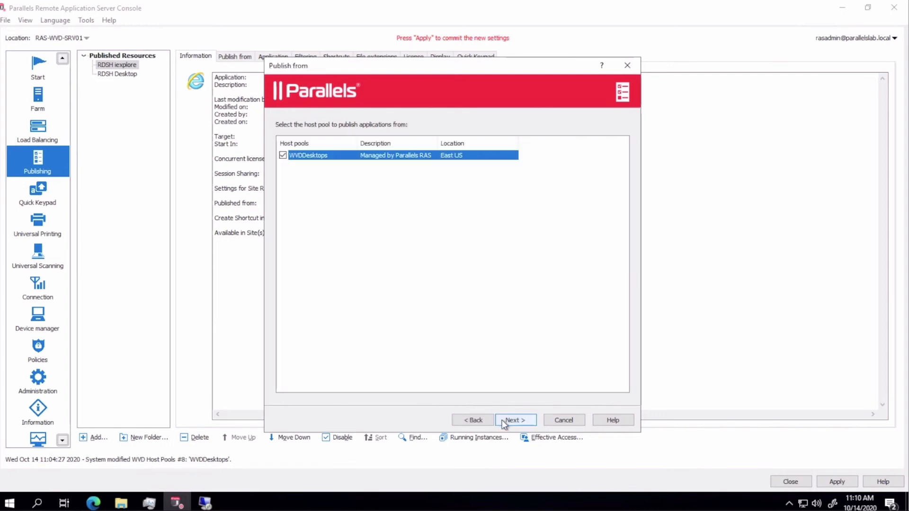
left_click(503, 421)
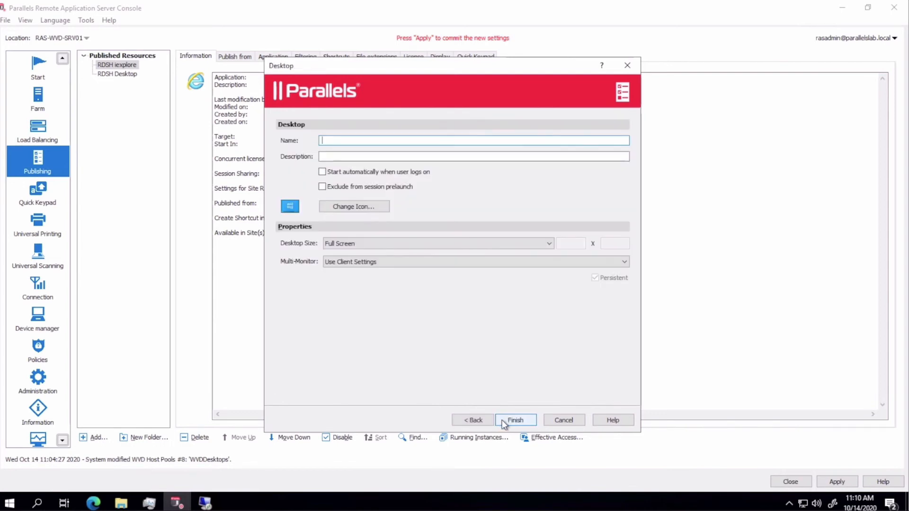
type("WVD Desktop")
left_click(525, 420)
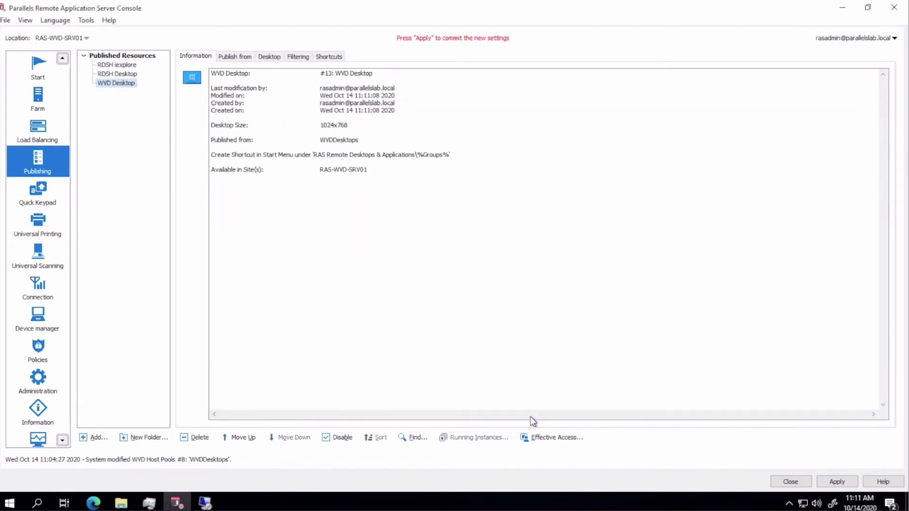
left_click(837, 482)
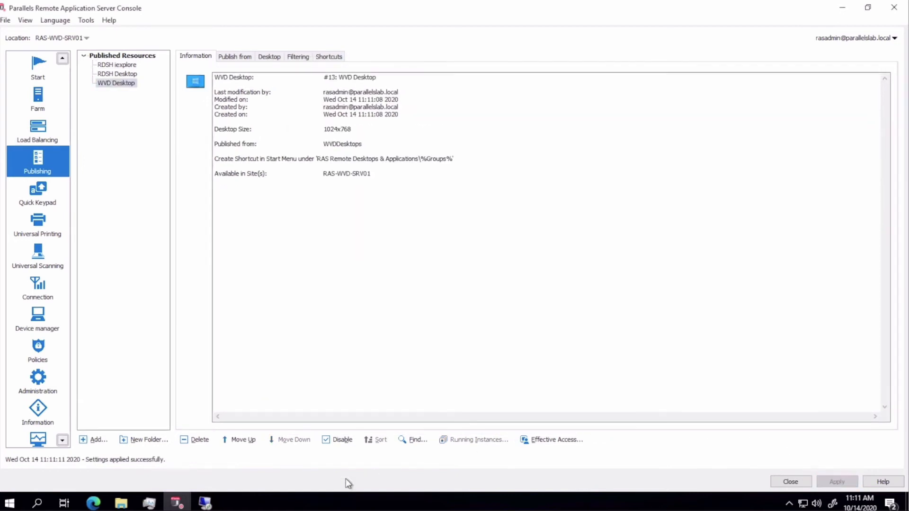
left_click(205, 503)
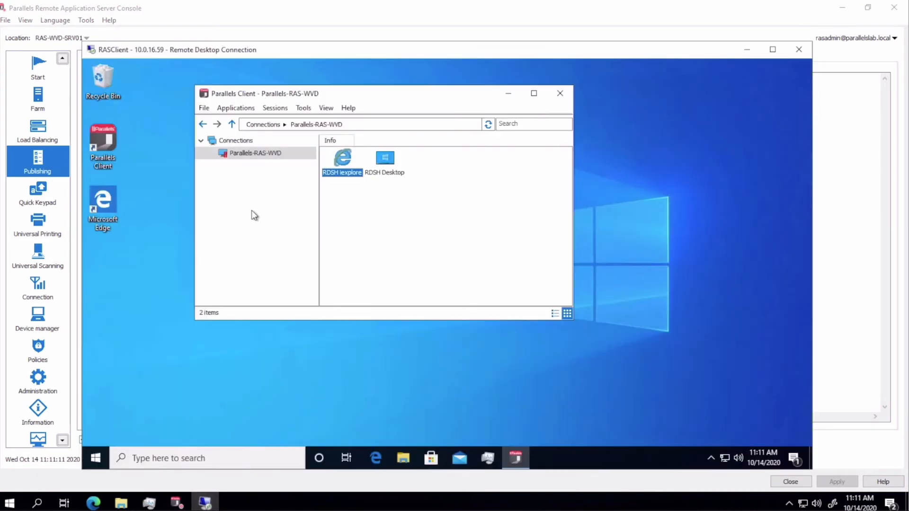
- Refresh the Parallels-RAS-WVD connection, launch WVD Desktop and sign in with the user's password
right_click(241, 155)
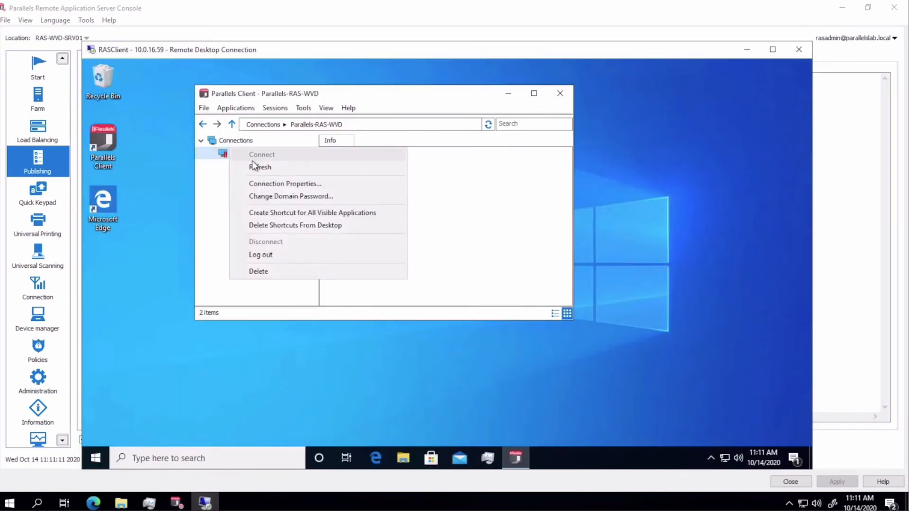
left_click(255, 168)
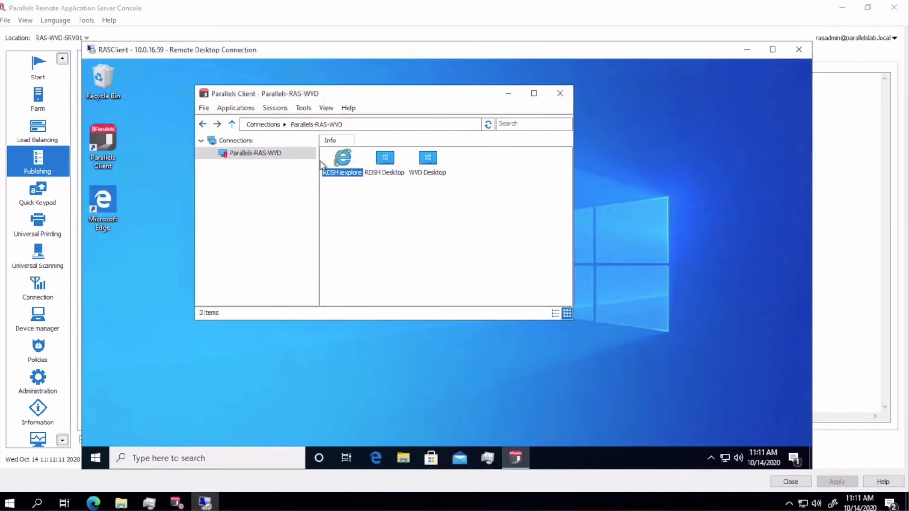
left_click(422, 158)
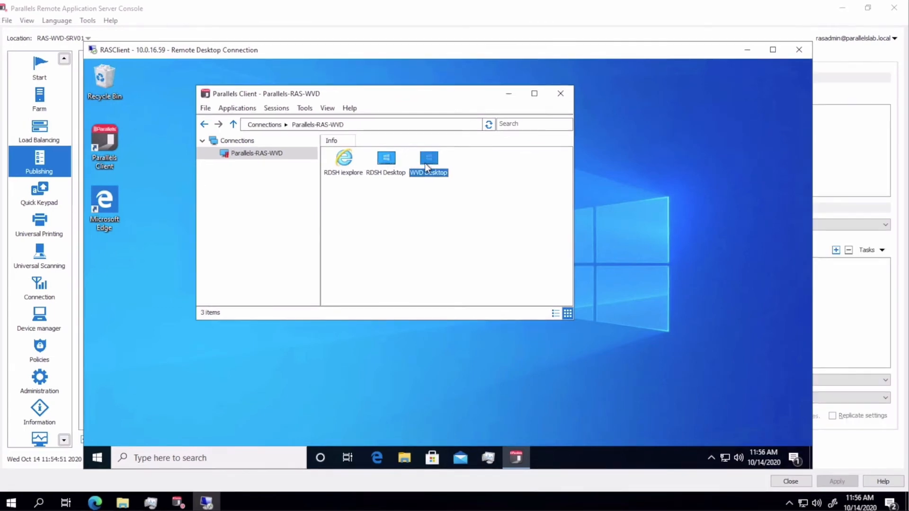
double_click(426, 166)
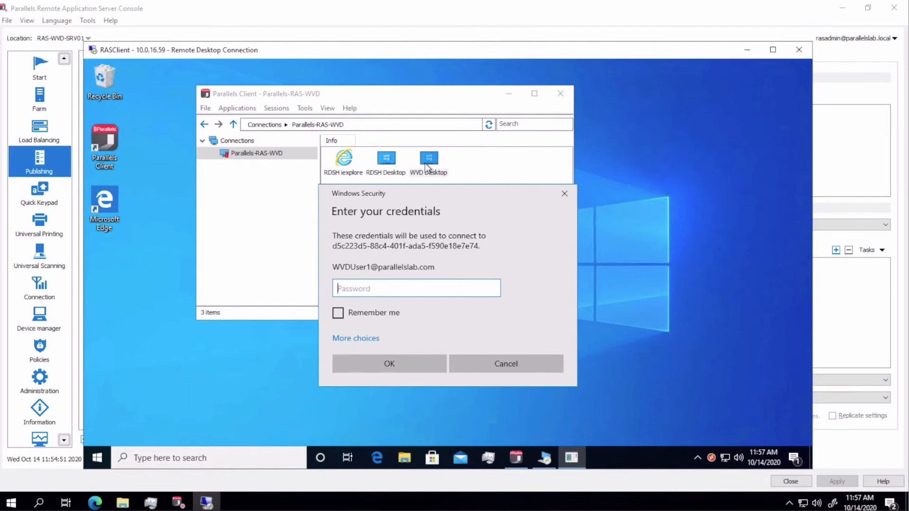
type("•••••••••")
key("Return")
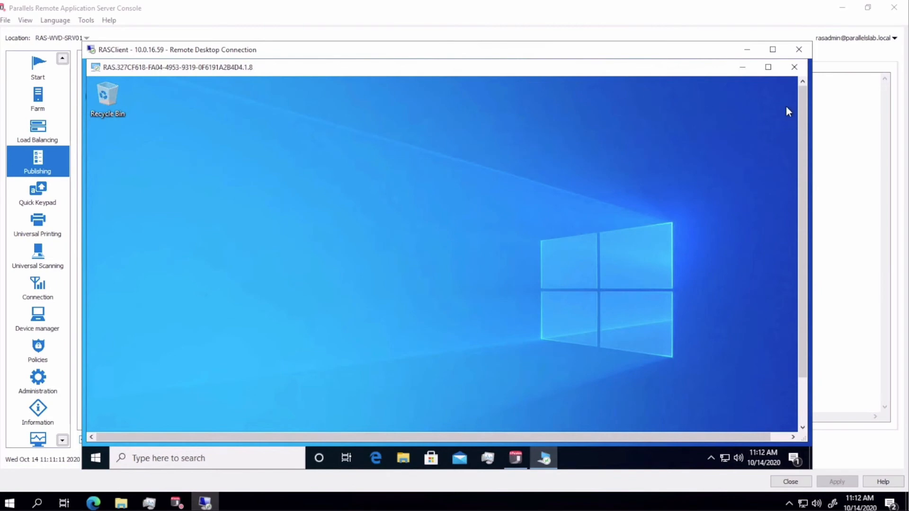
- In Azure, open WVDDesktops session hosts and check Prod-RAS-WVD-2.parallelslab.local's details
left_click(93, 503)
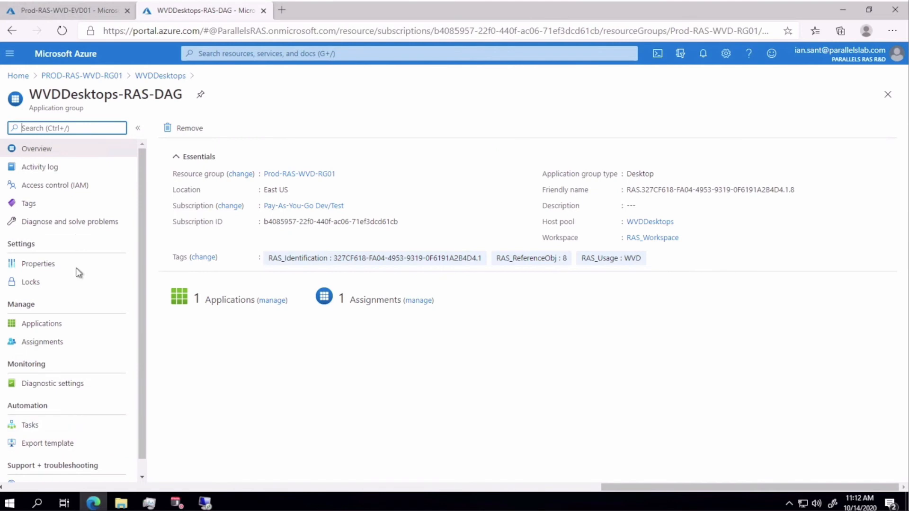
left_click(155, 77)
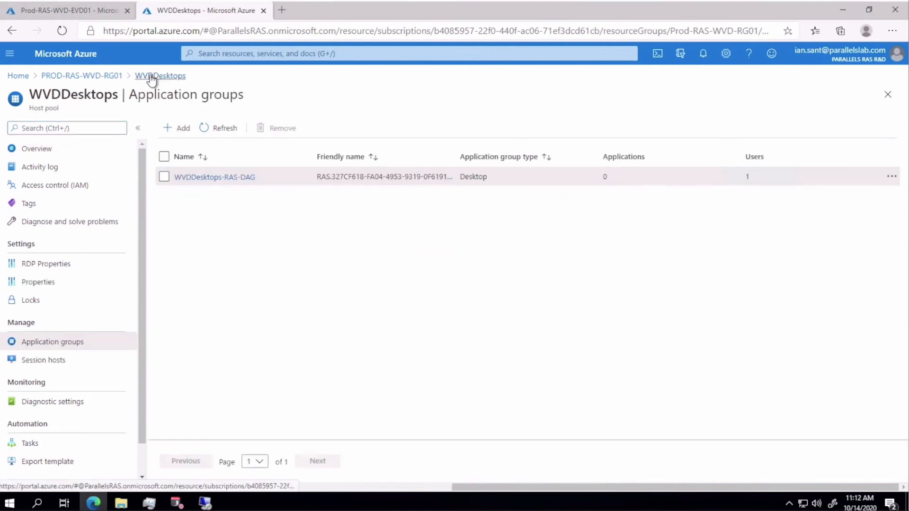
left_click(65, 365)
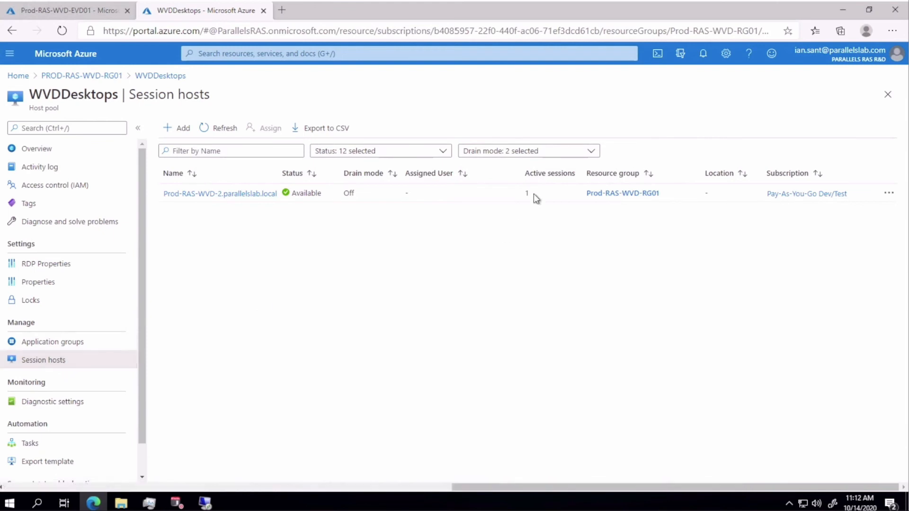
left_click(188, 194)
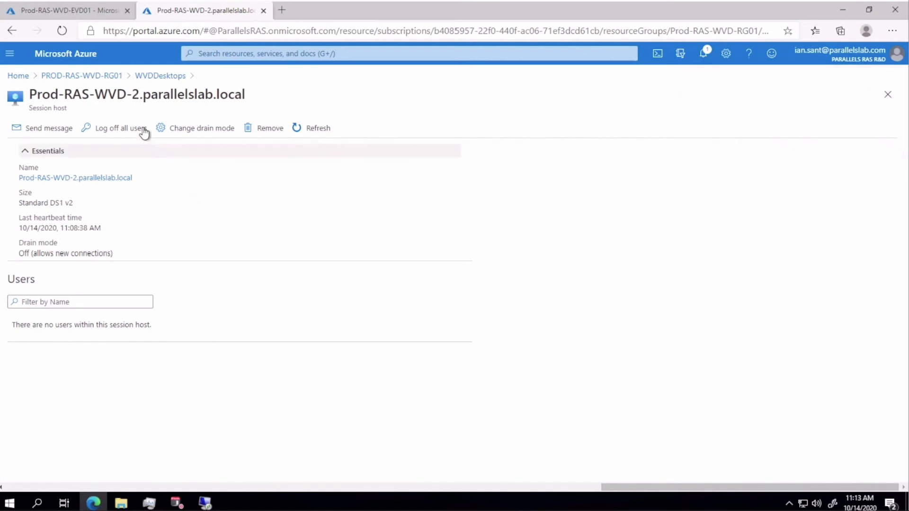
left_click(146, 78)
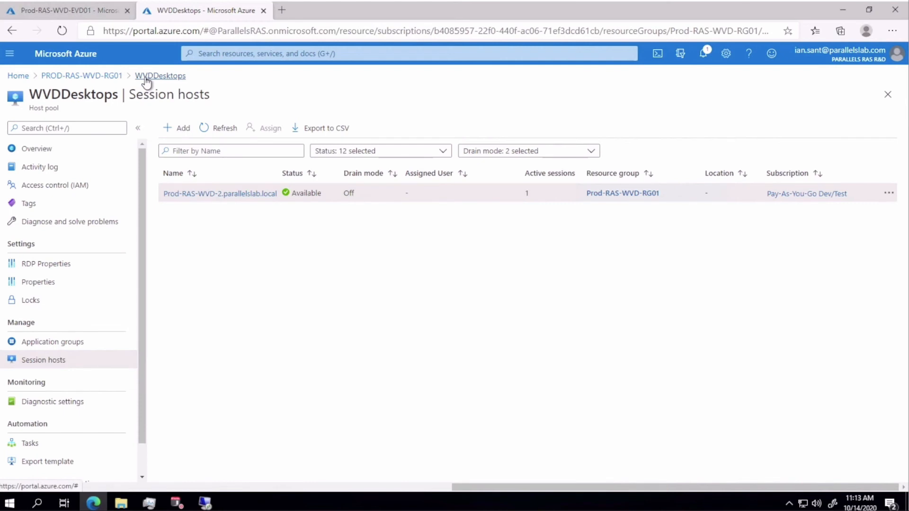
- Show the Sessions tab under Farm > Windows Virtual Desktop in the RAS Console
left_click(177, 503)
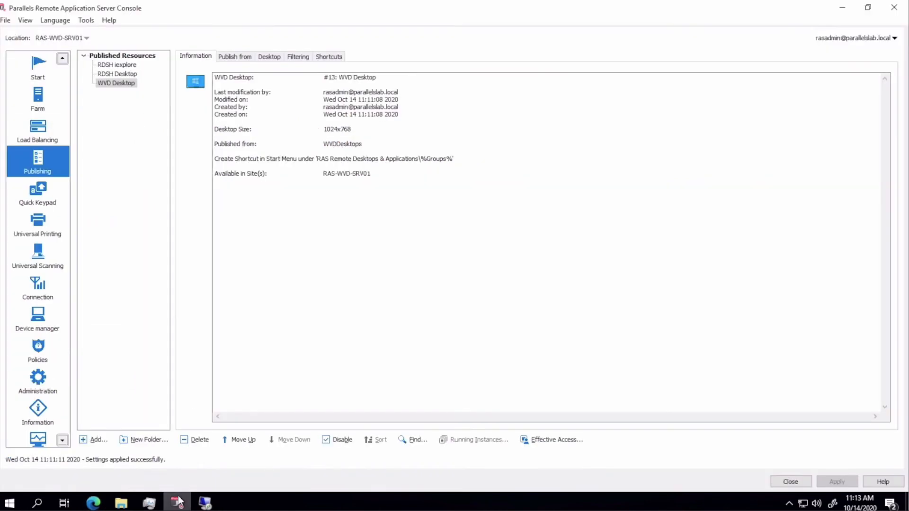
left_click(38, 98)
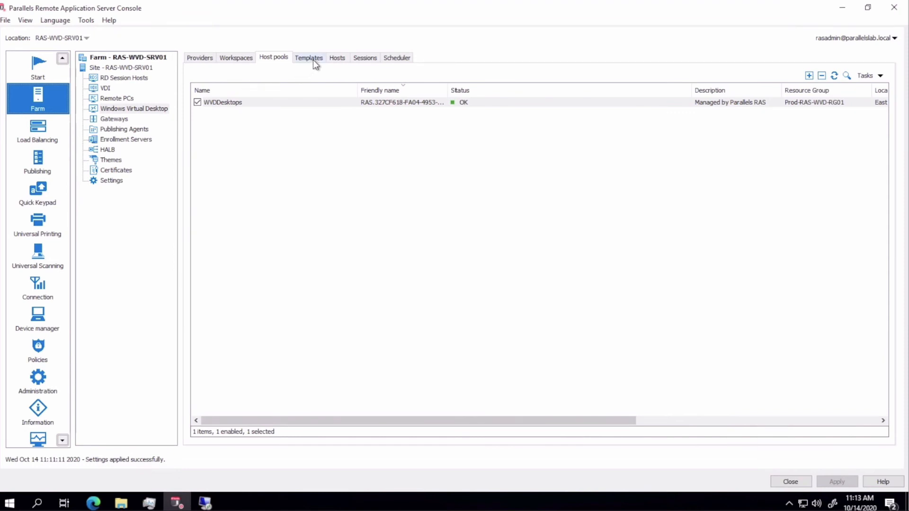
left_click(338, 58)
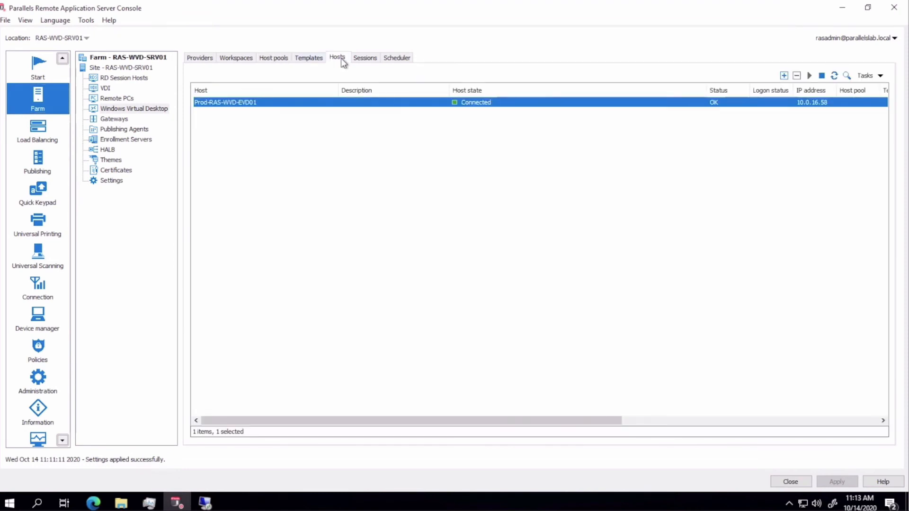
left_click(368, 60)
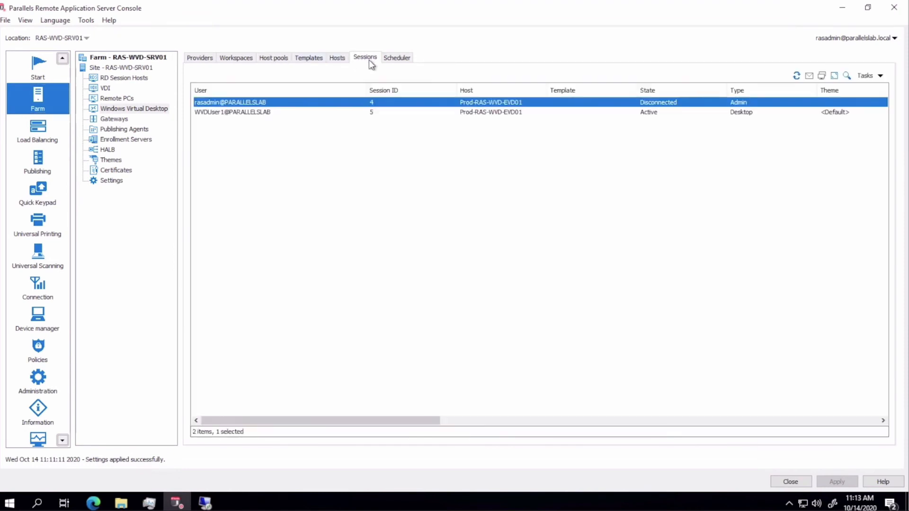
- Review the running processes of the active desktop session, then close the process list
left_click(396, 115)
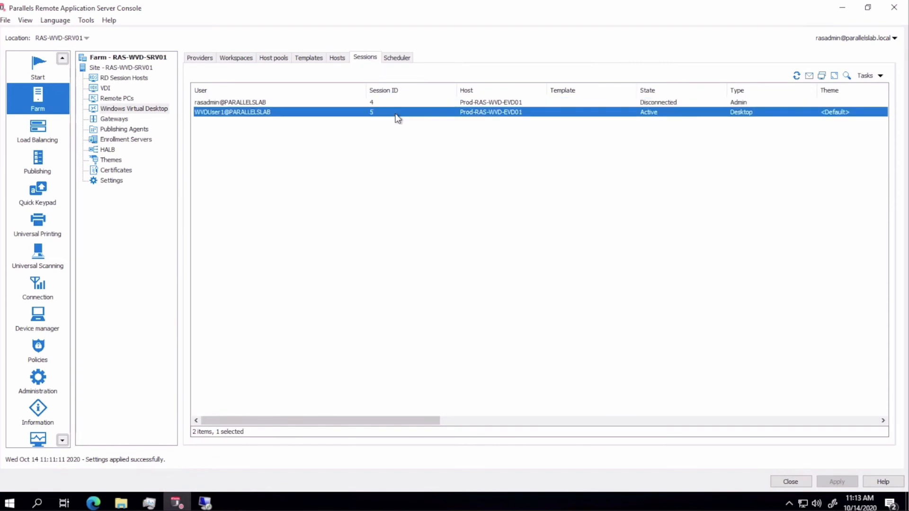
right_click(396, 116)
left_click(455, 205)
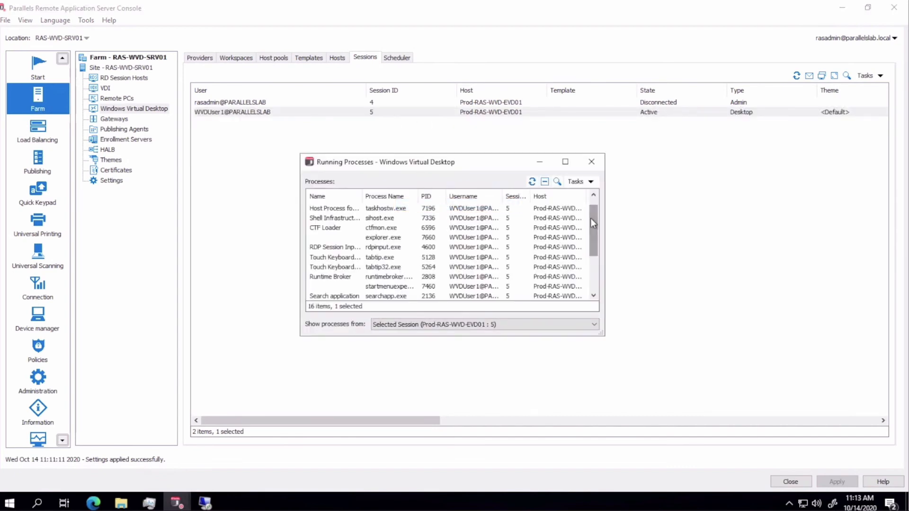
left_click_drag(590, 218, 600, 272)
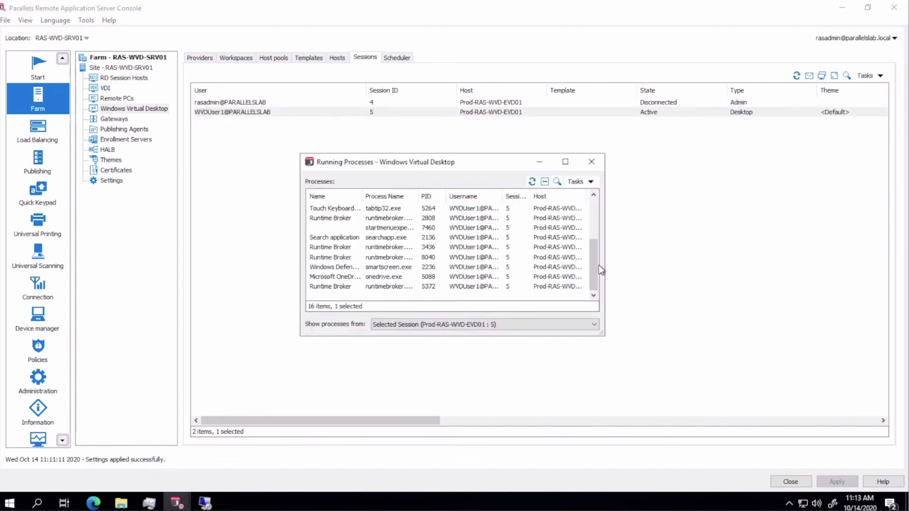
left_click(591, 161)
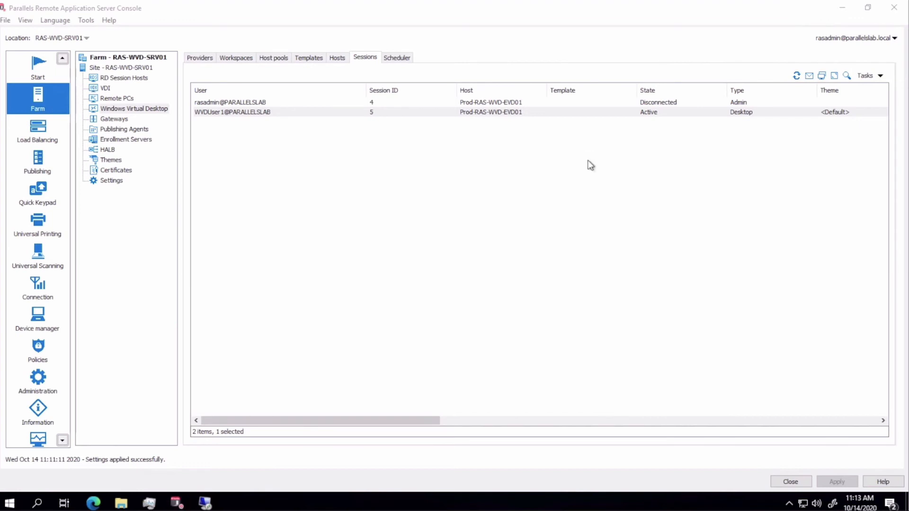
left_click(467, 113)
- Send the message 'Hello' to the active WVD desktop session's user
right_click(467, 114)
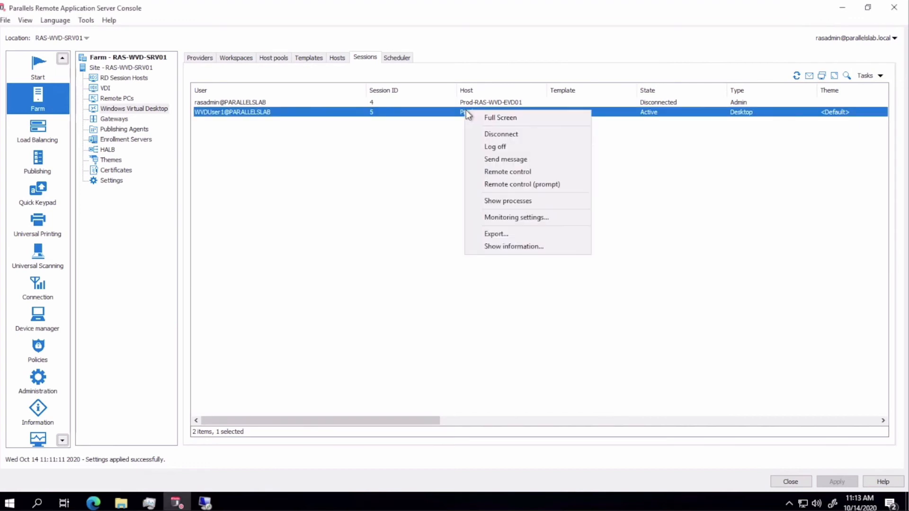
left_click(517, 164)
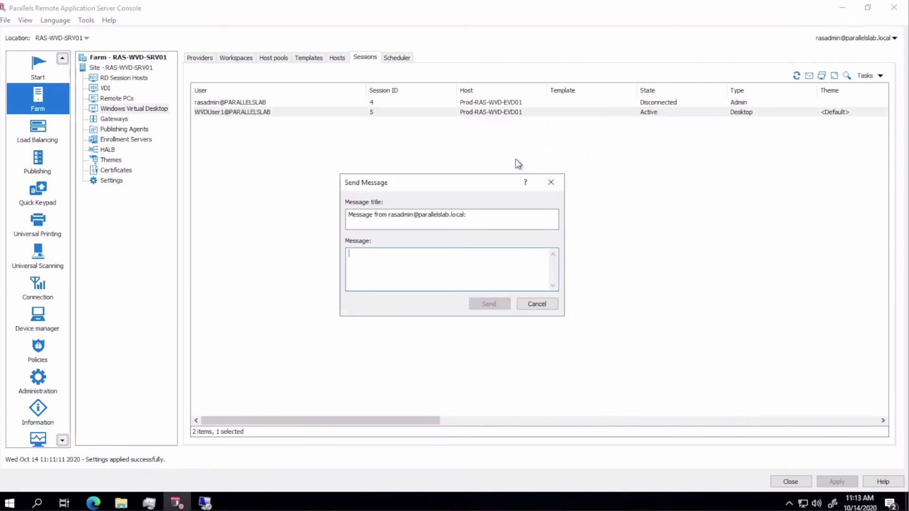
type("Hello")
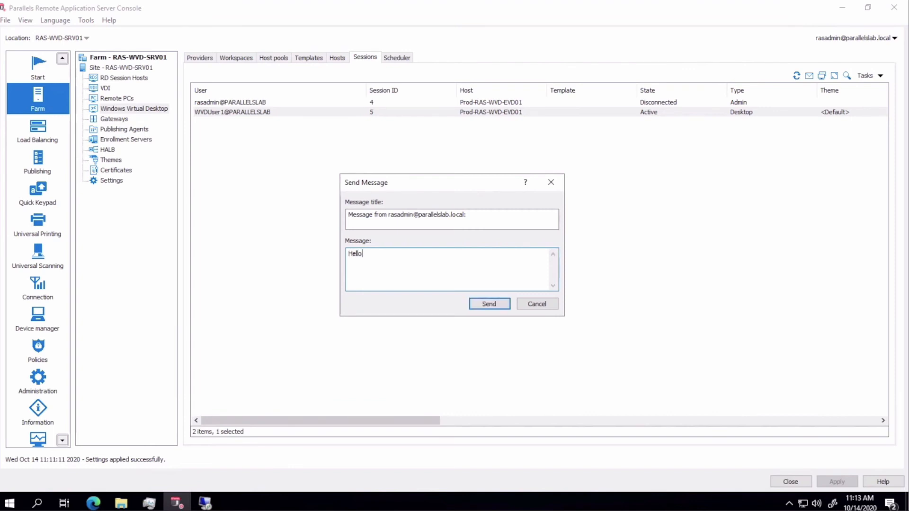
left_click(491, 305)
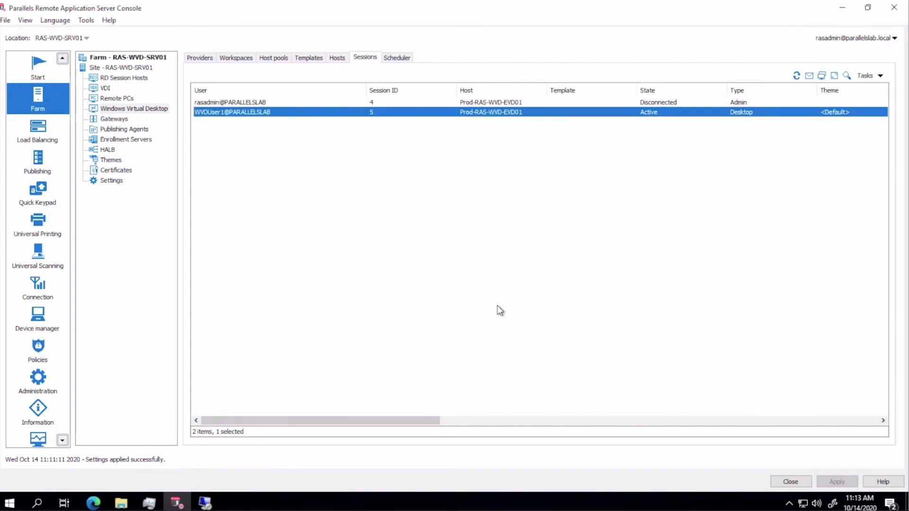
- Dismiss the received Hello message and disconnect the remote desktop session
left_click(205, 502)
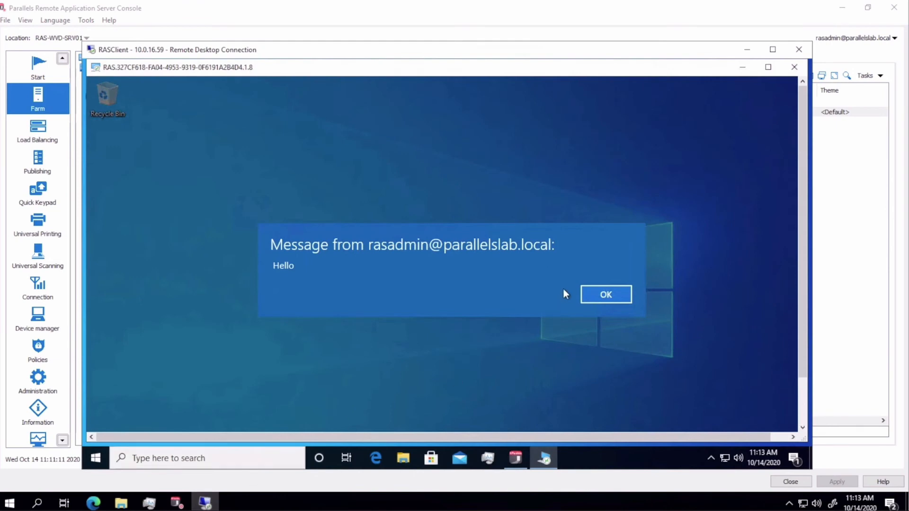
left_click(599, 293)
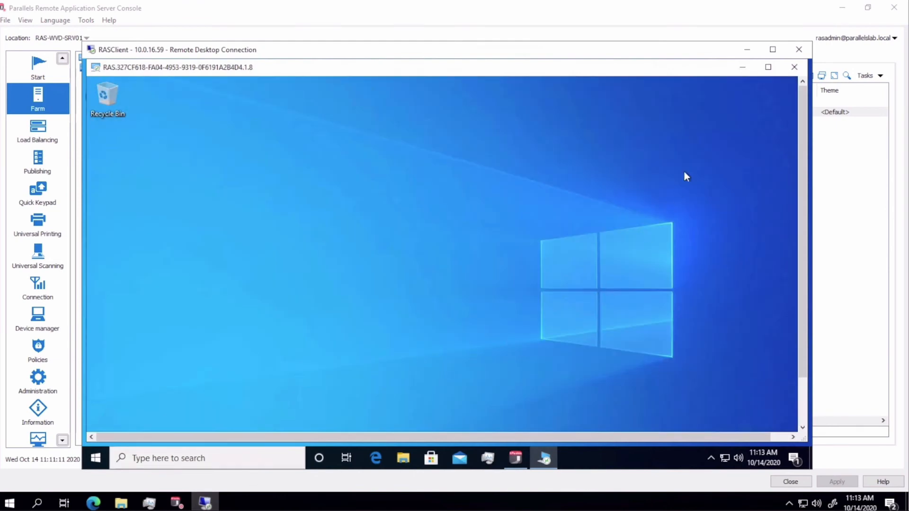
left_click(793, 68)
left_click(485, 274)
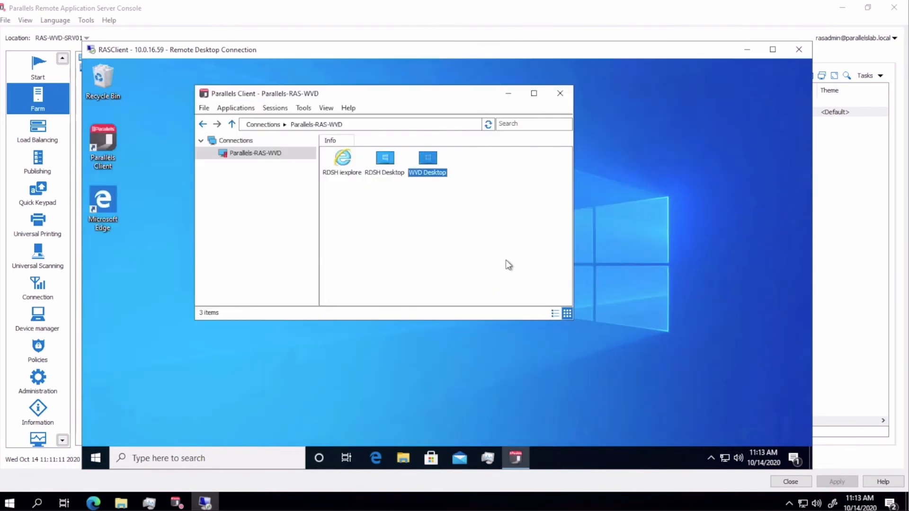
left_click(747, 49)
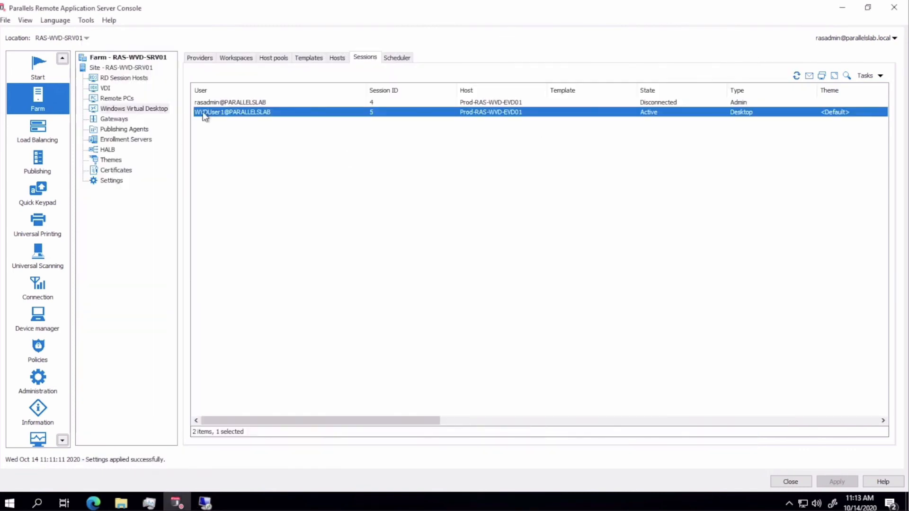
left_click(143, 109)
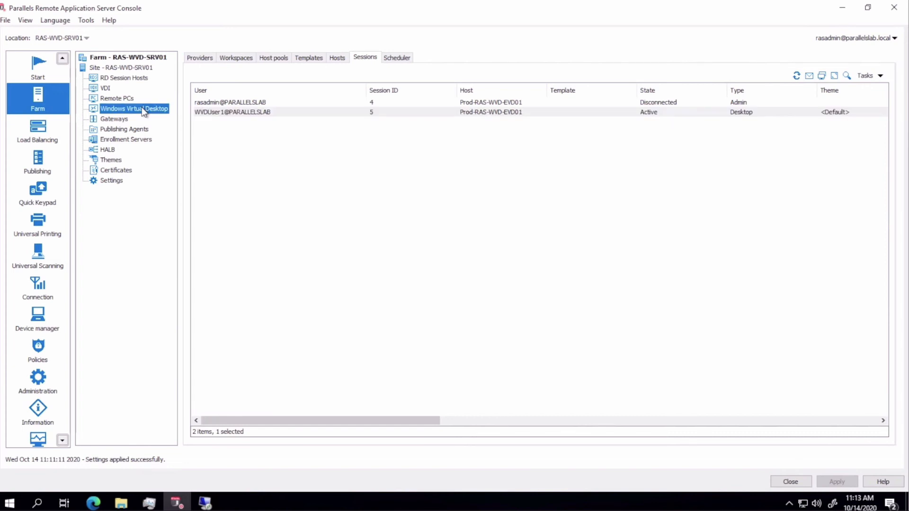
- Start a new host pool named WVDApps with Standalone provisioning
left_click(277, 57)
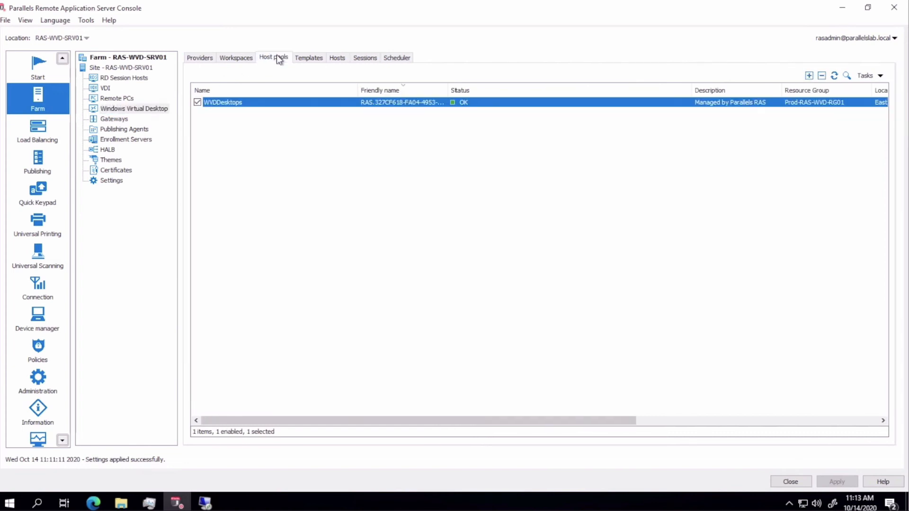
left_click(809, 79)
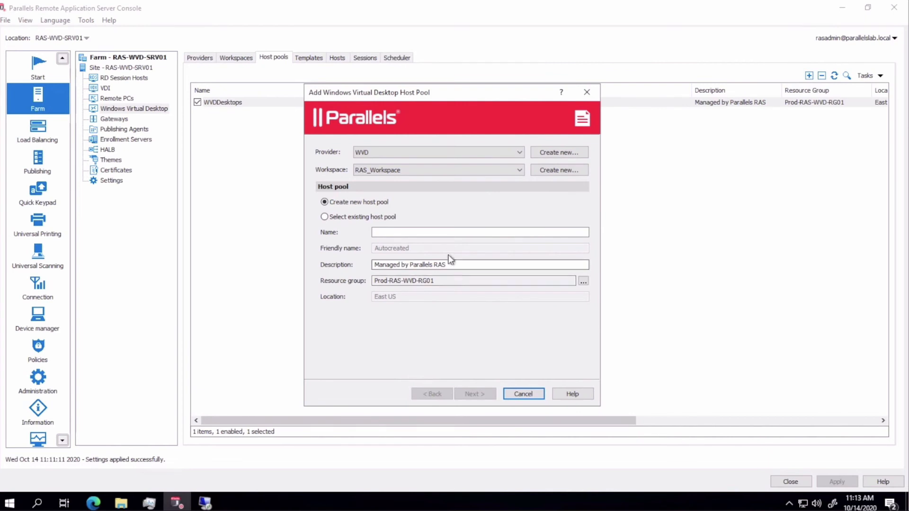
left_click(440, 233)
type("WVDApps")
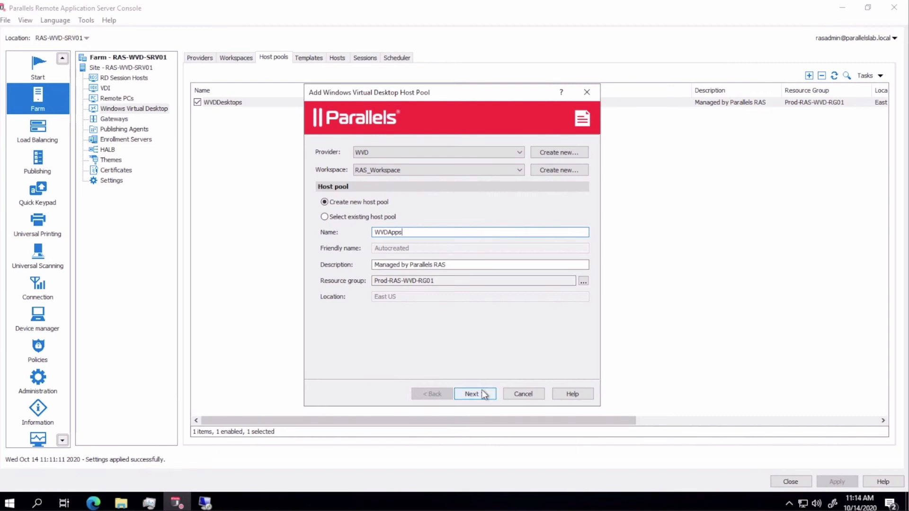
left_click(483, 394)
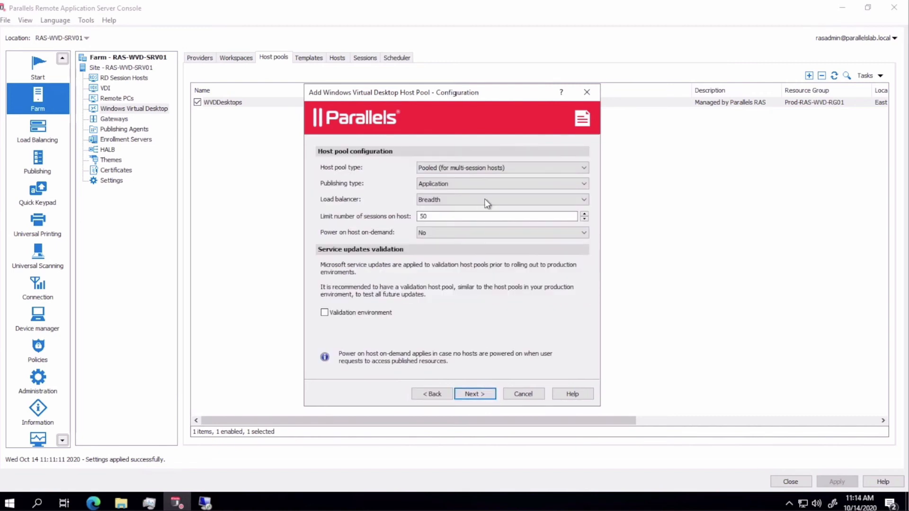
left_click(492, 394)
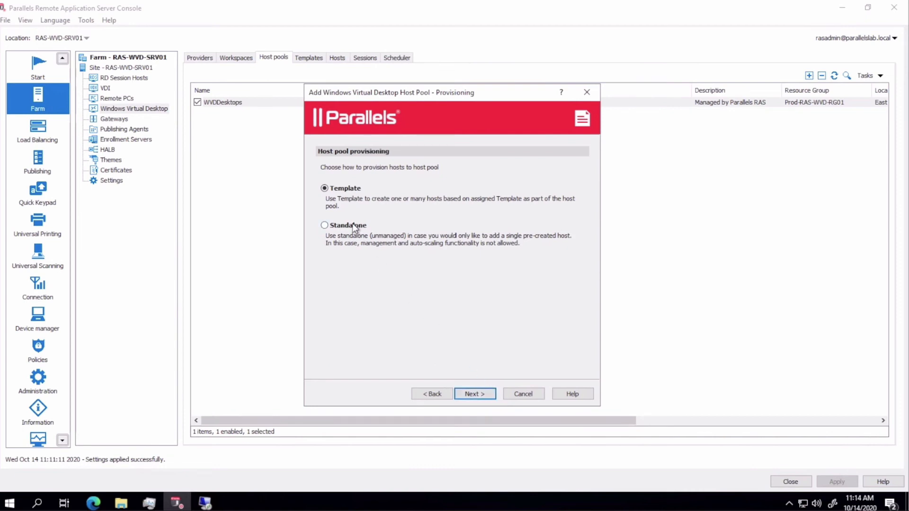
left_click(353, 226)
left_click(475, 394)
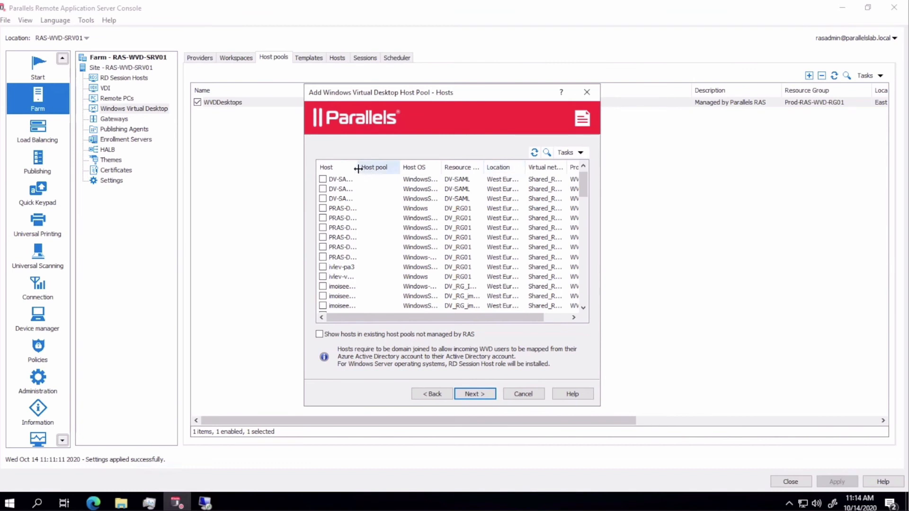
- Filter the host list by 'pr' and add Prod-RAS-WVD-EVD02 to the pool
left_click_drag(357, 169, 405, 170)
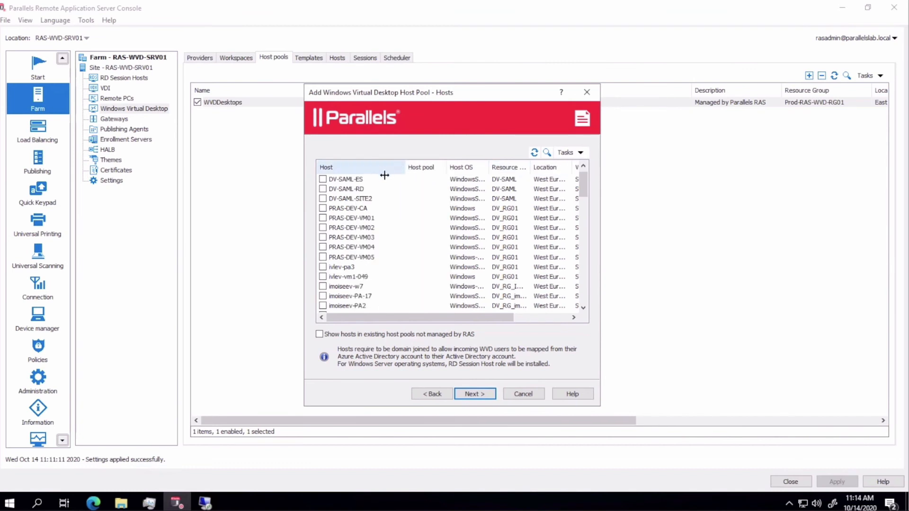
left_click(548, 152)
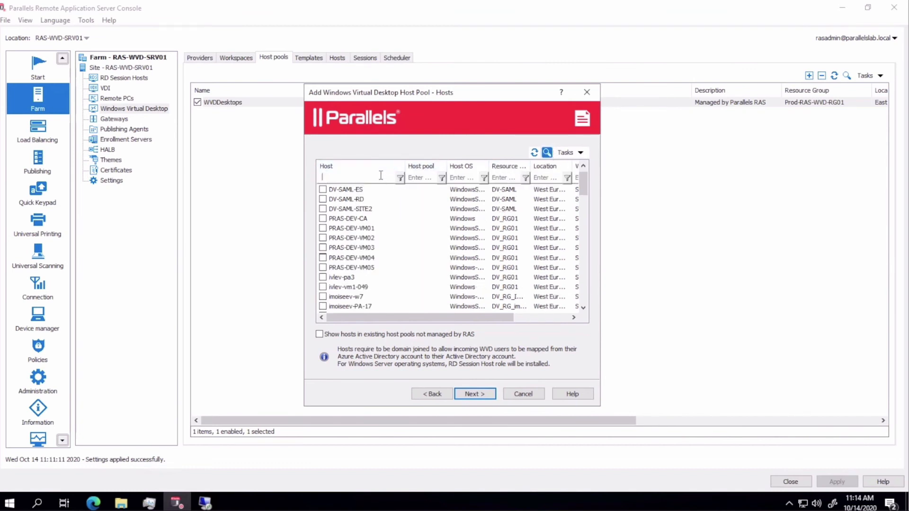
type("prod")
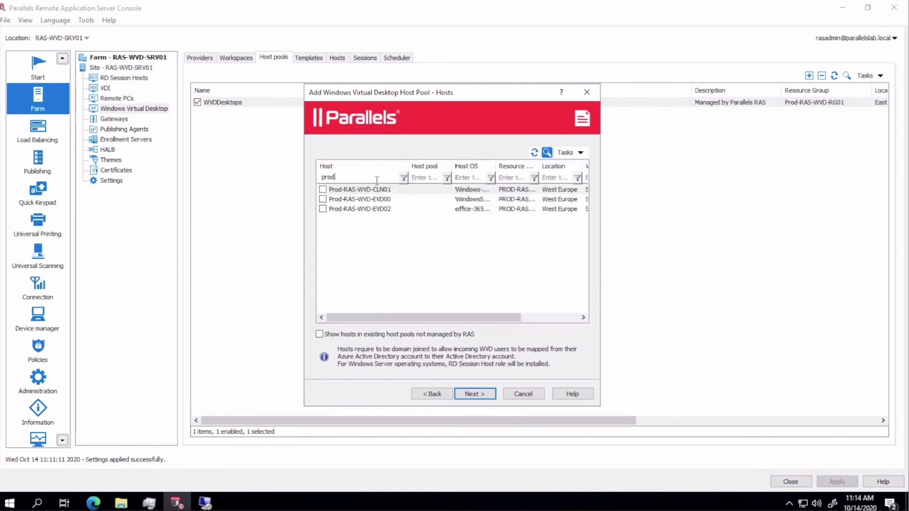
left_click(323, 209)
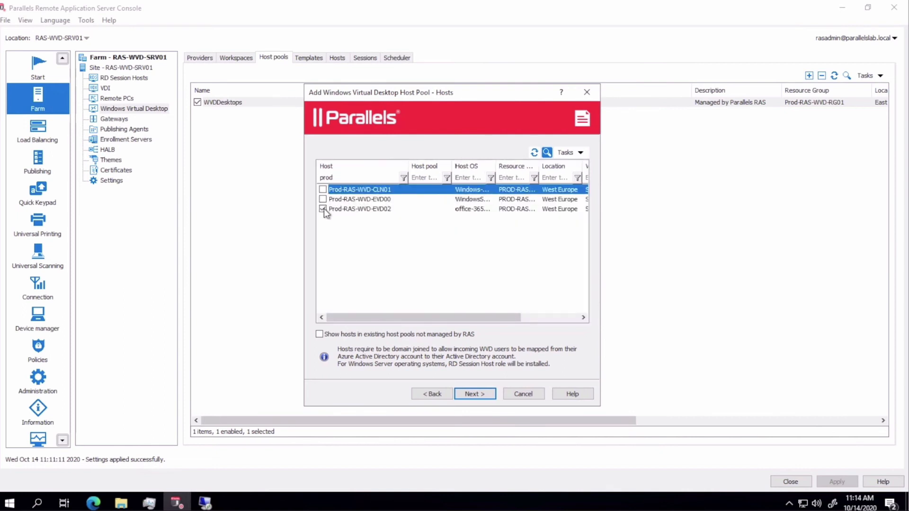
left_click(492, 394)
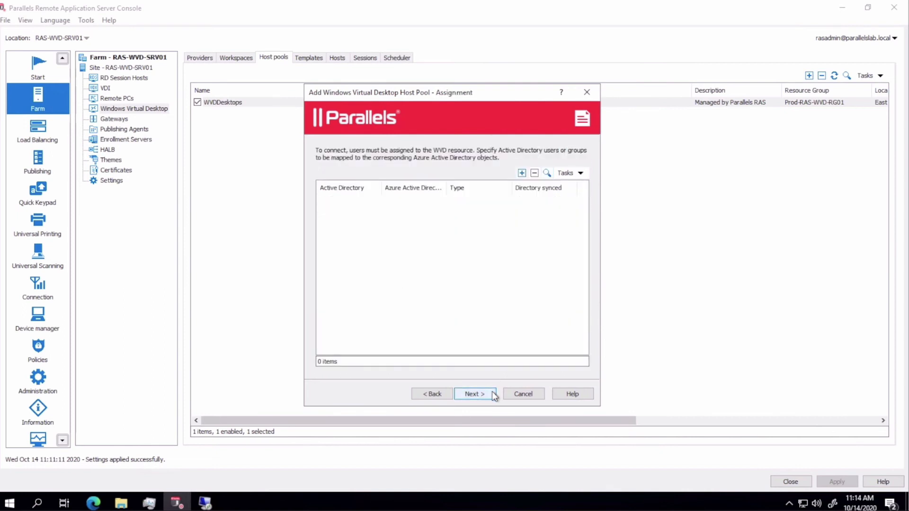
- Assign the WVDUsers group to the WVDApps host pool
left_click(522, 173)
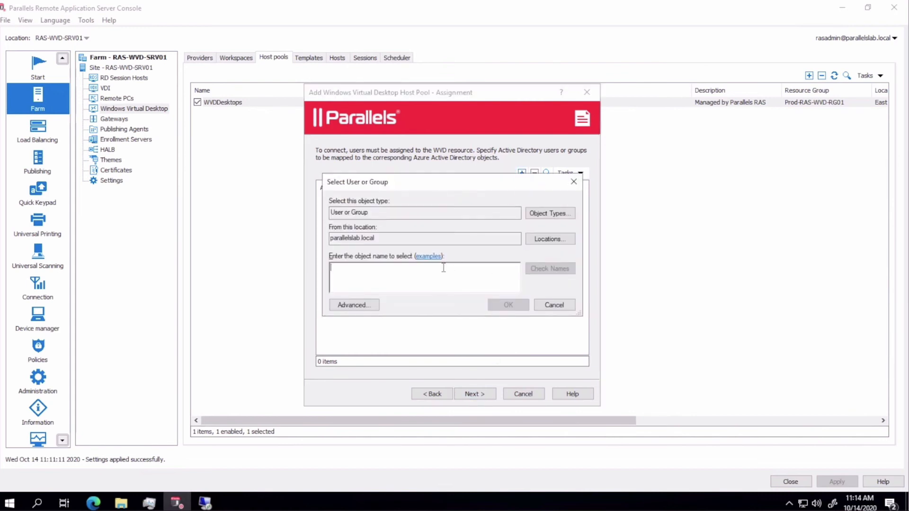
type("WVDusers")
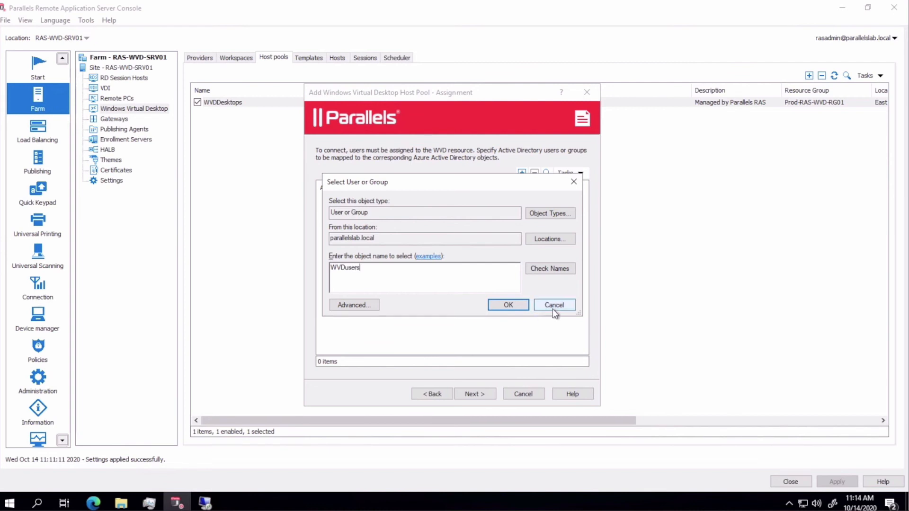
left_click(509, 305)
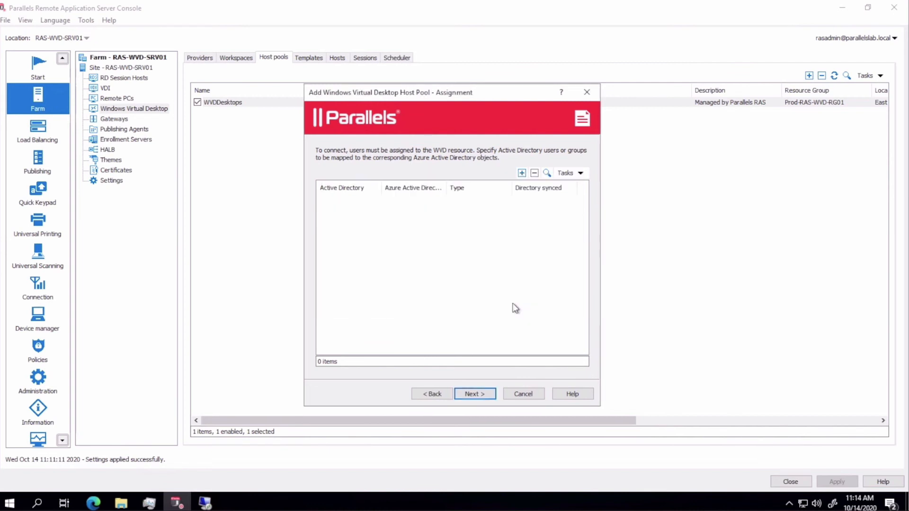
- Turn off optimization for the pool's hosts and finish creating the pool
left_click(497, 395)
left_click(497, 395)
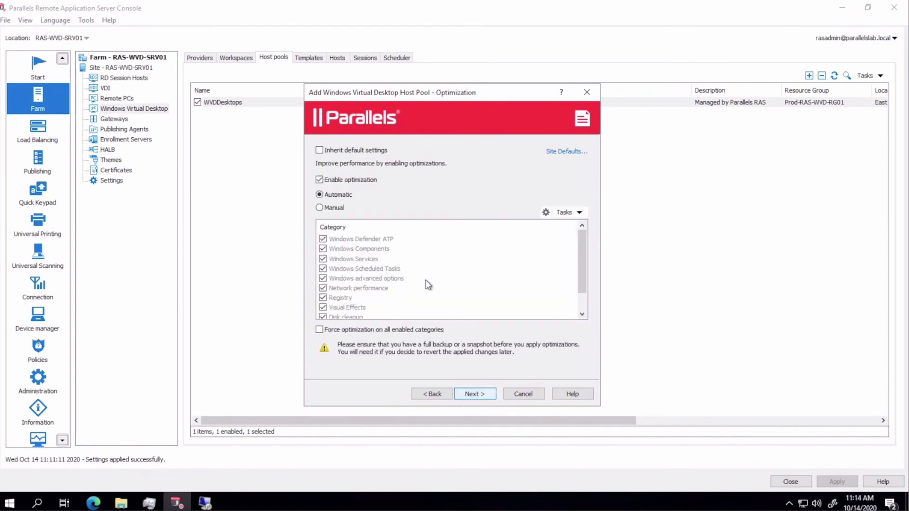
left_click(341, 152)
left_click(341, 151)
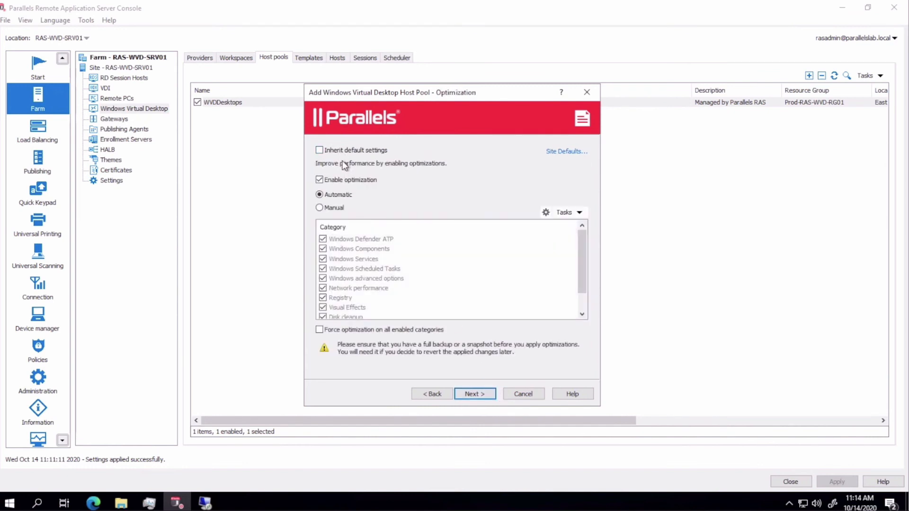
left_click(351, 180)
left_click(472, 393)
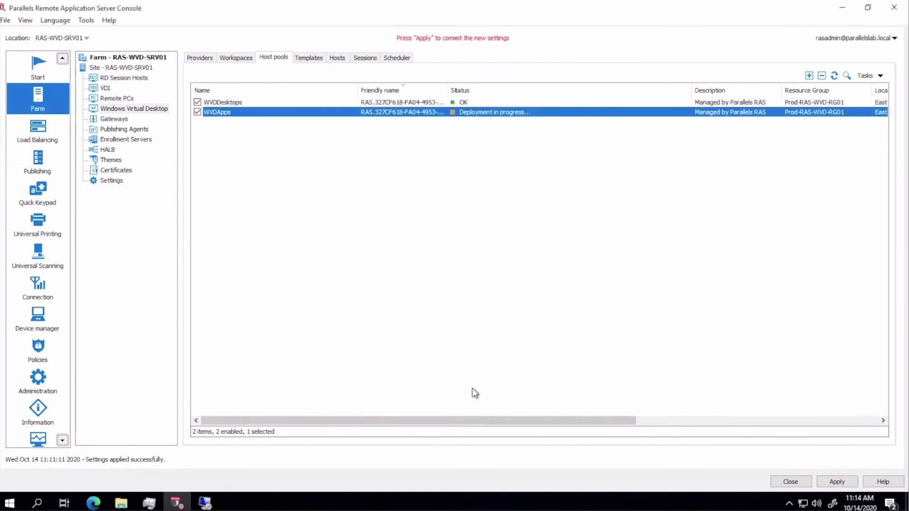
- Refresh Prod-RAS-WVD-EVD02 in WVDApps until it reports OK, then refresh the host pools list
double_click(507, 113)
left_click(392, 128)
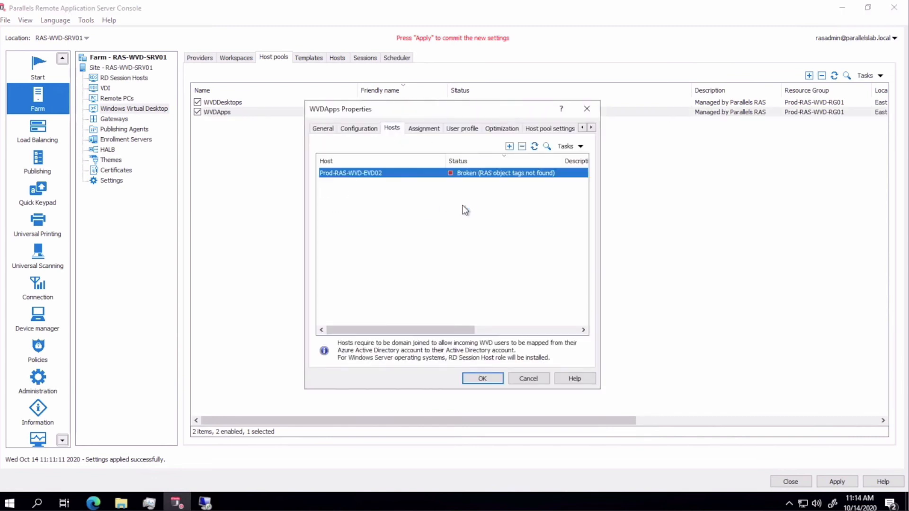
left_click(535, 146)
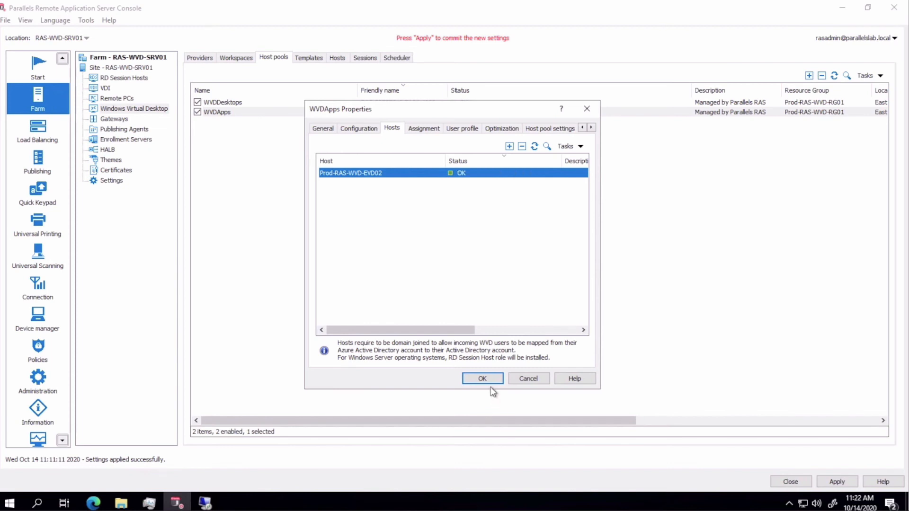
left_click(487, 379)
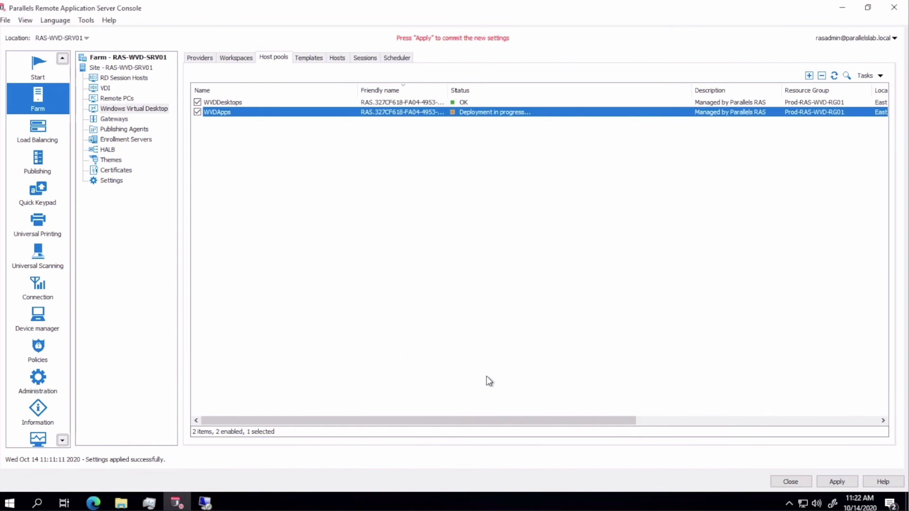
left_click(835, 76)
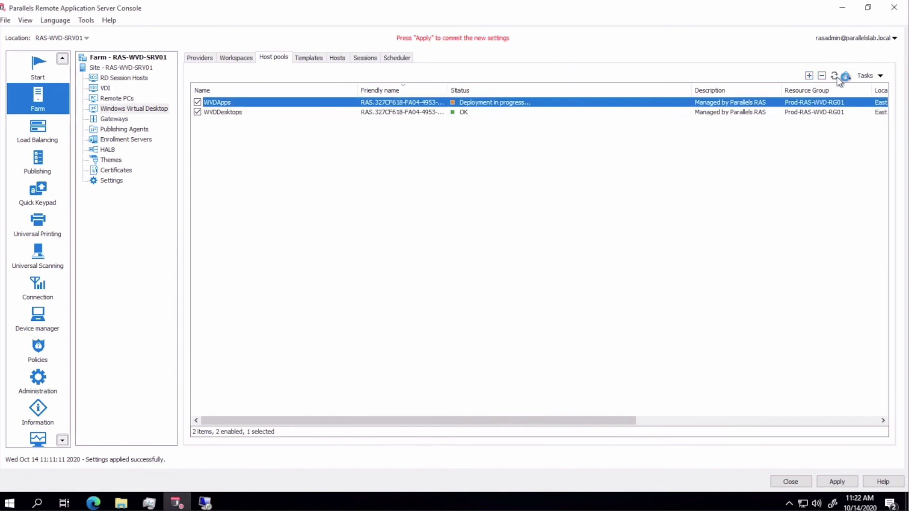
left_click(835, 77)
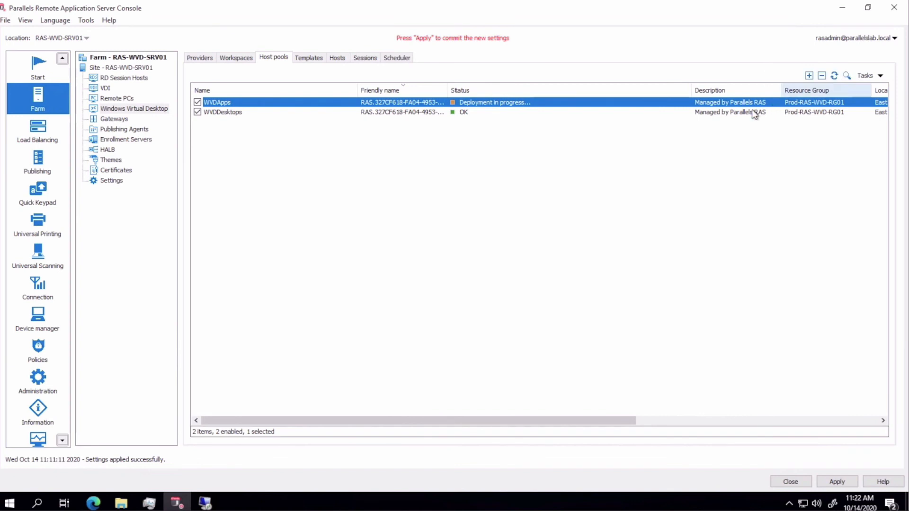
left_click(94, 503)
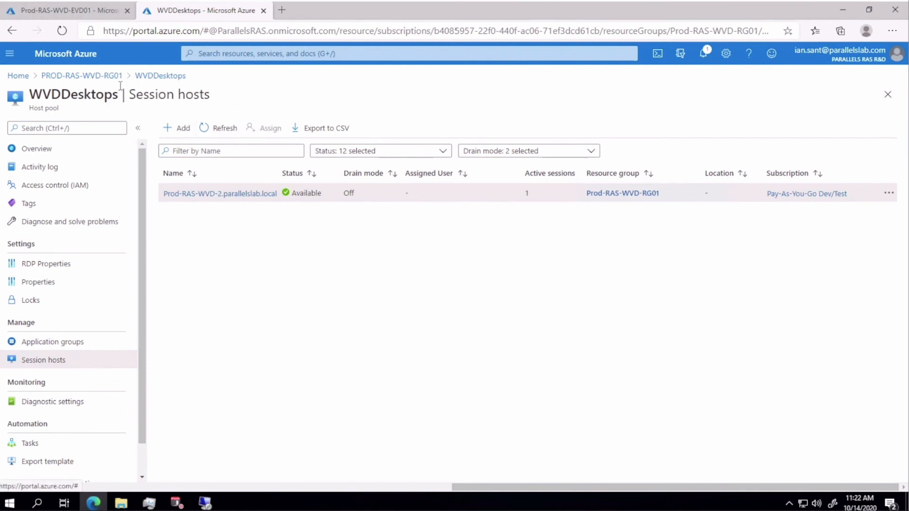
- Filter the PROD-RAS-WVD-RG01 resource group by 'wv' and open the WVDApps host pool
left_click(105, 78)
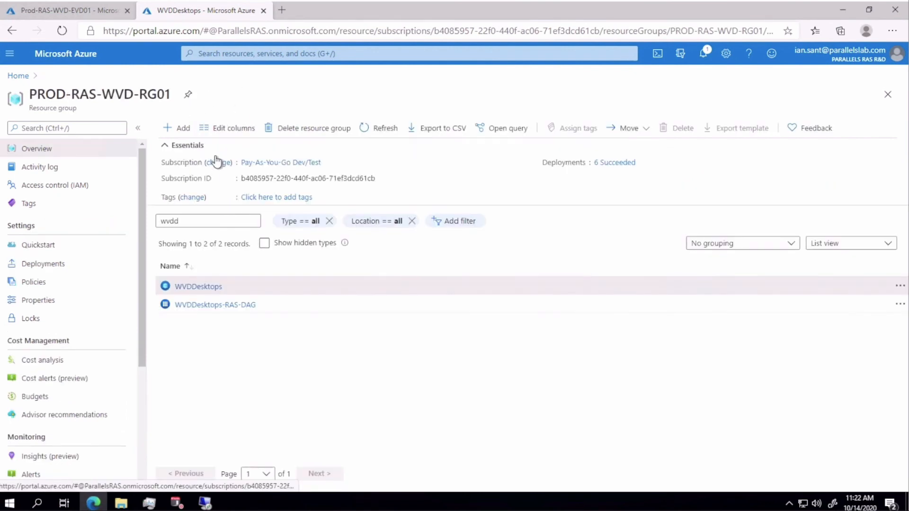
double_click(221, 218)
type("wv")
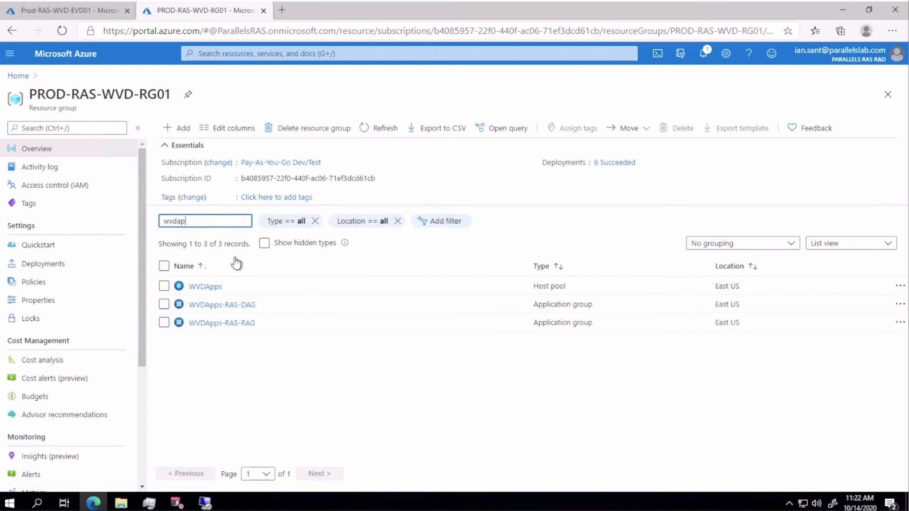
left_click(212, 286)
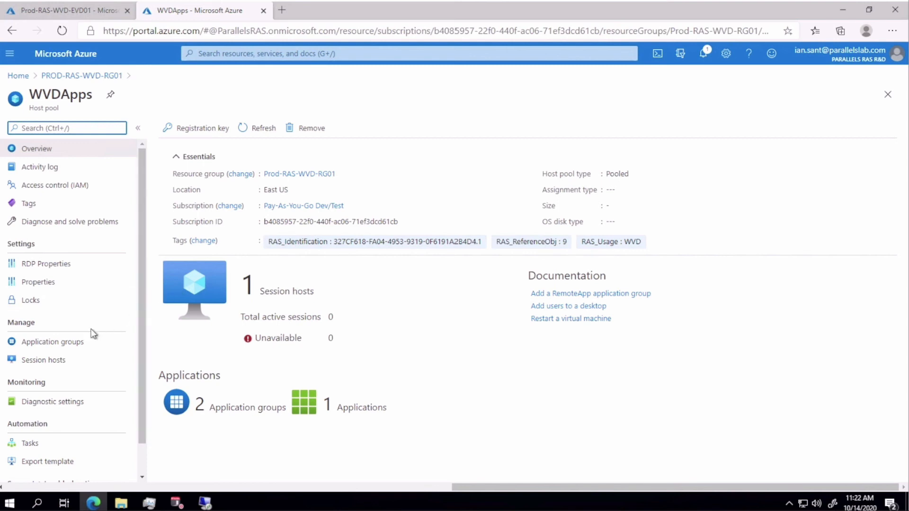
- Check the user assignments of the WVDApps-RAS-DAG application group
left_click(56, 345)
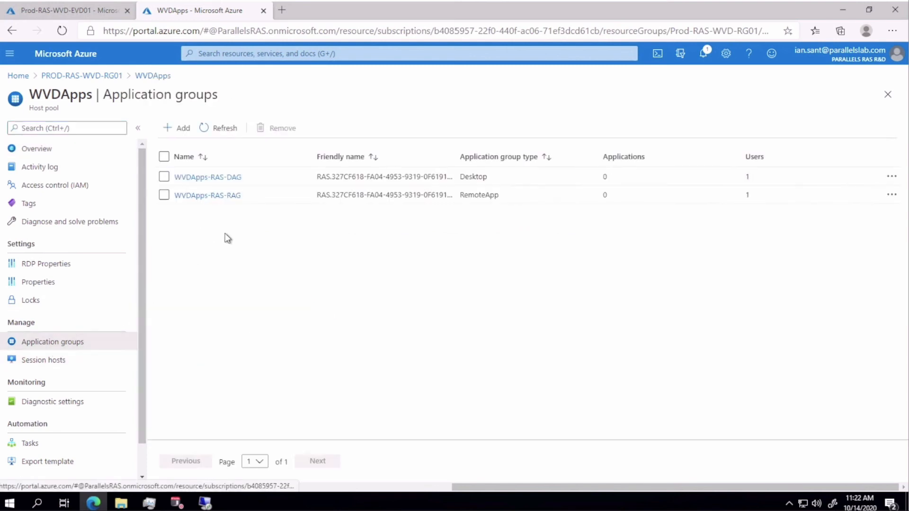
left_click(222, 176)
left_click(415, 301)
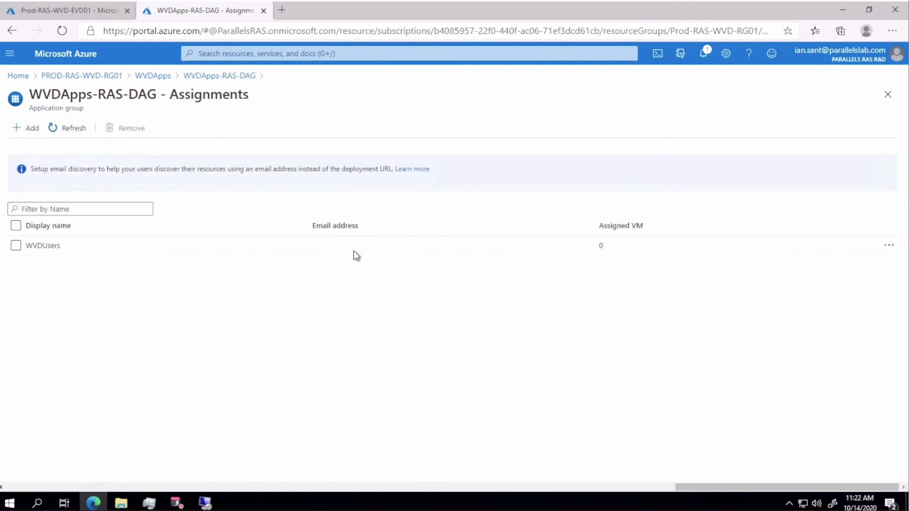
left_click(162, 78)
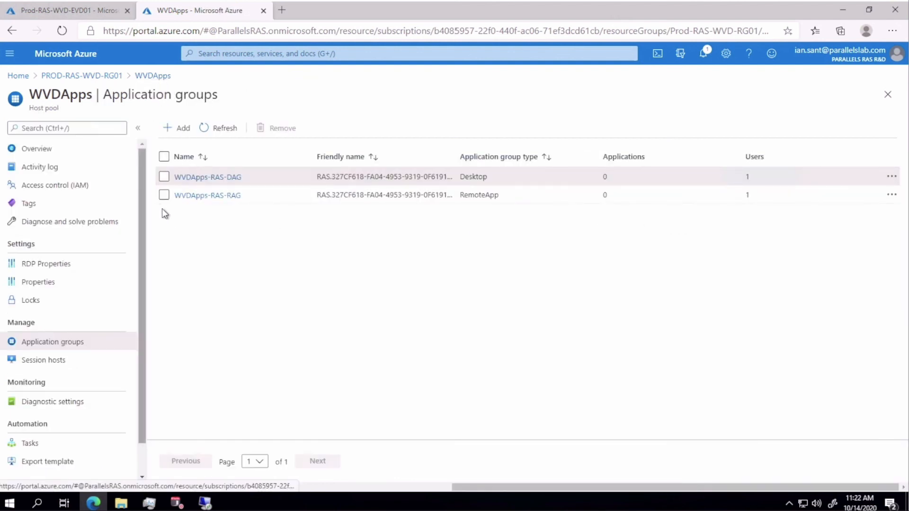
- Check WVDApps-RAS-RAG's user assignments and the WVDApps session hosts, then return to RAS Console
left_click(204, 195)
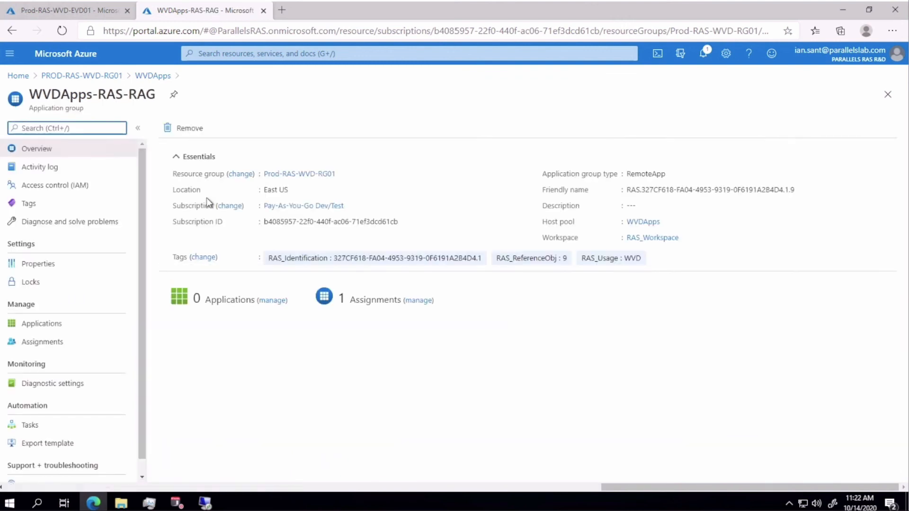
left_click(424, 300)
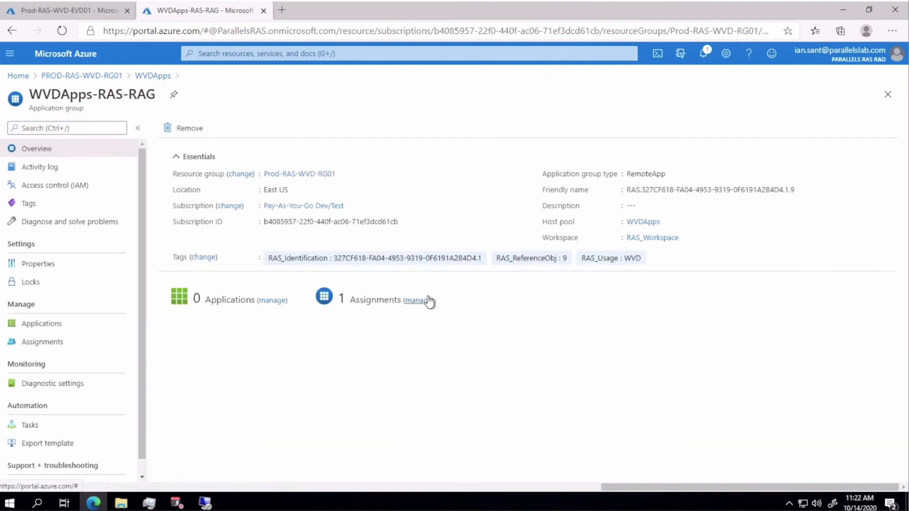
left_click(149, 77)
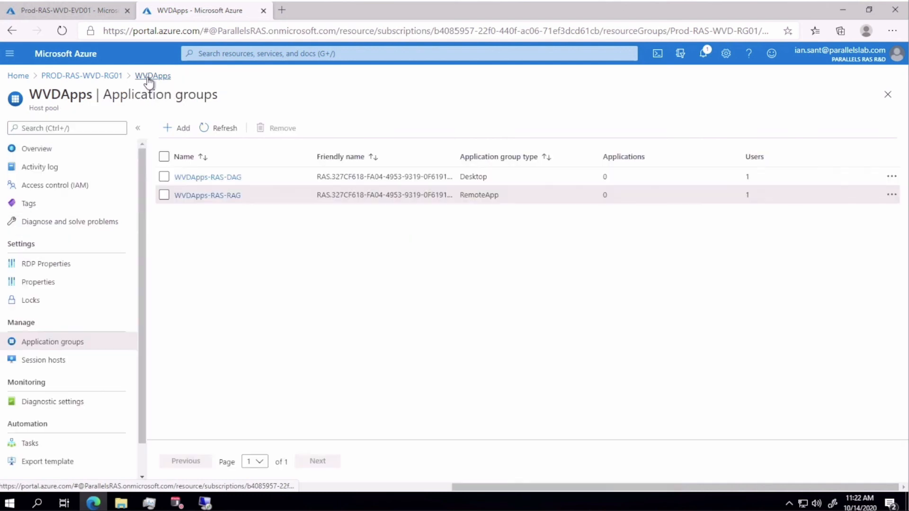
left_click(52, 360)
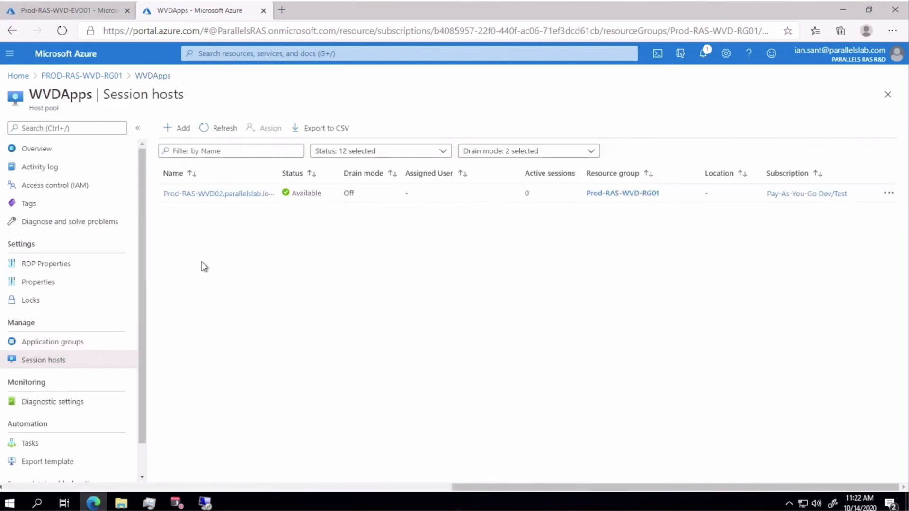
left_click(178, 502)
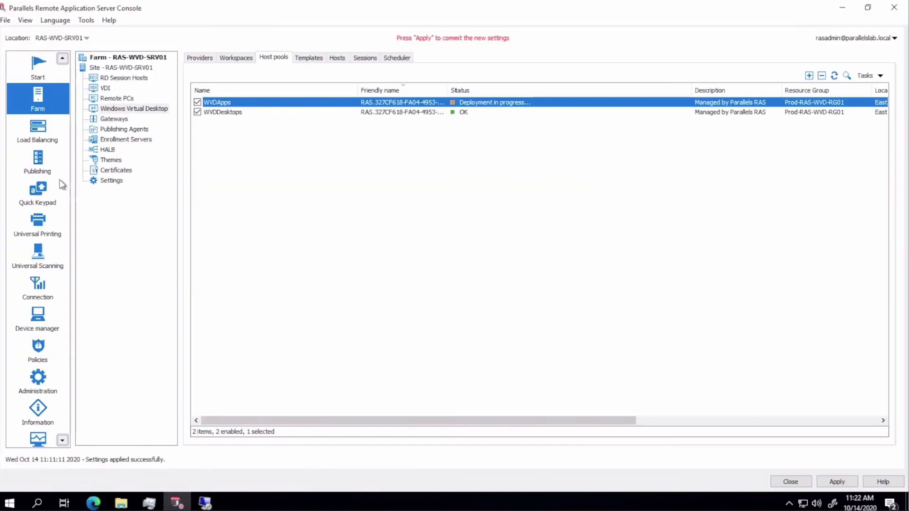
- Start publishing an installed application from Windows Virtual Desktop in Published Resources
left_click(43, 164)
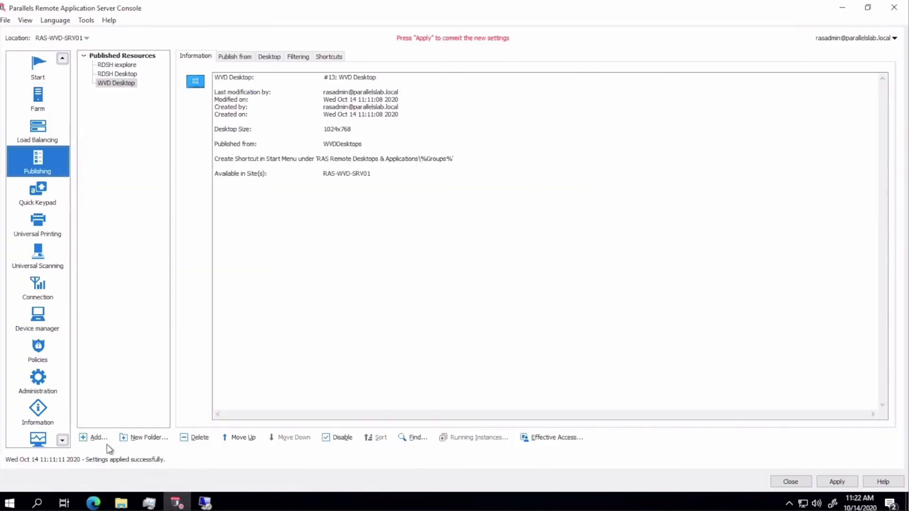
left_click(95, 437)
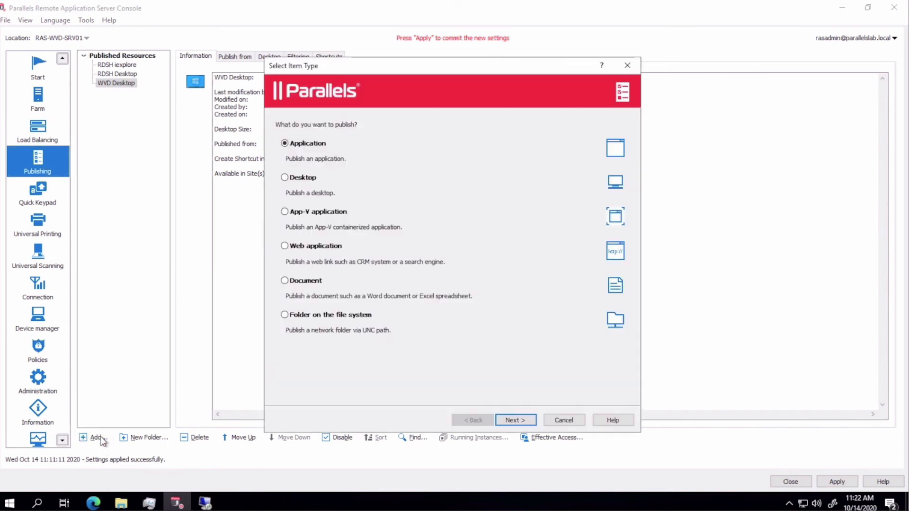
left_click(514, 421)
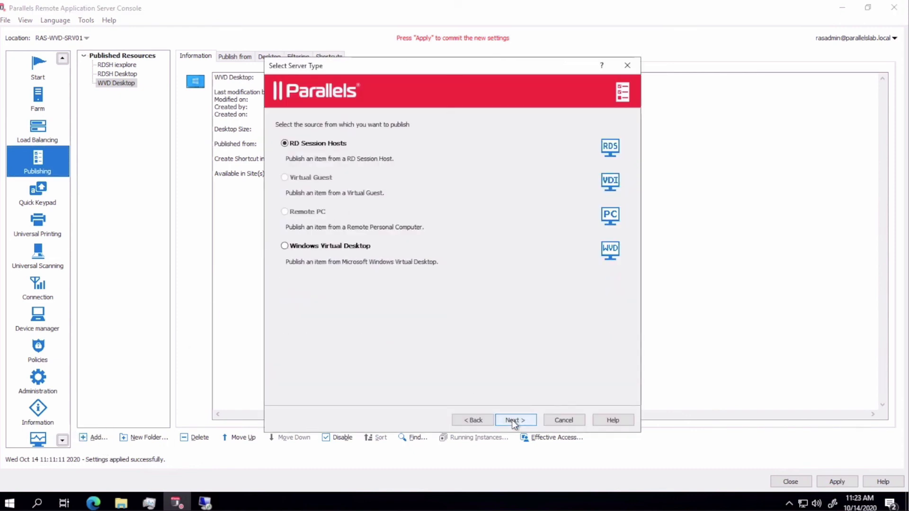
left_click(347, 246)
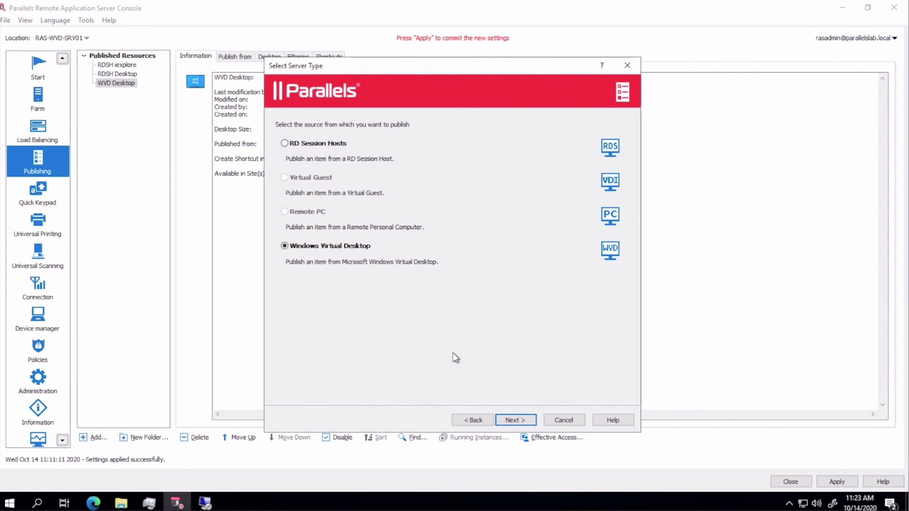
left_click(513, 420)
left_click(327, 178)
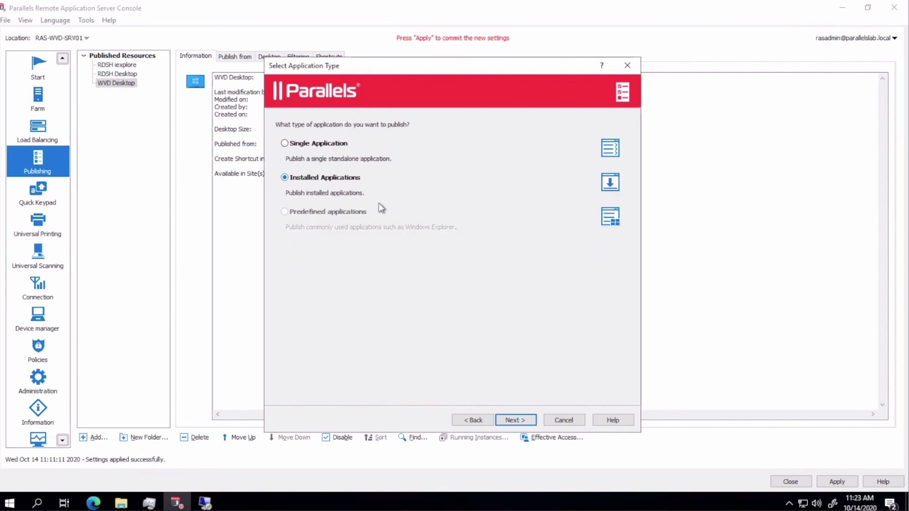
left_click(522, 420)
left_click(523, 420)
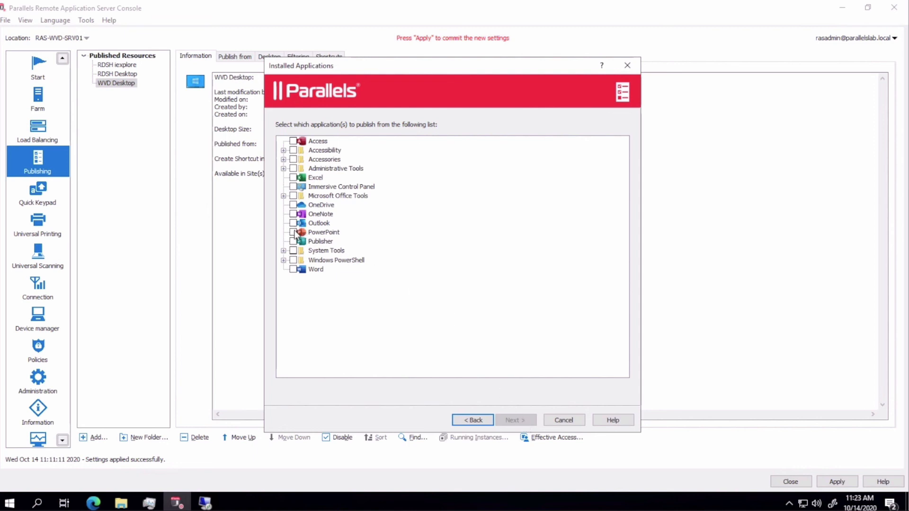
- Select Word, finish the publishing wizard, and apply the settings
left_click(293, 270)
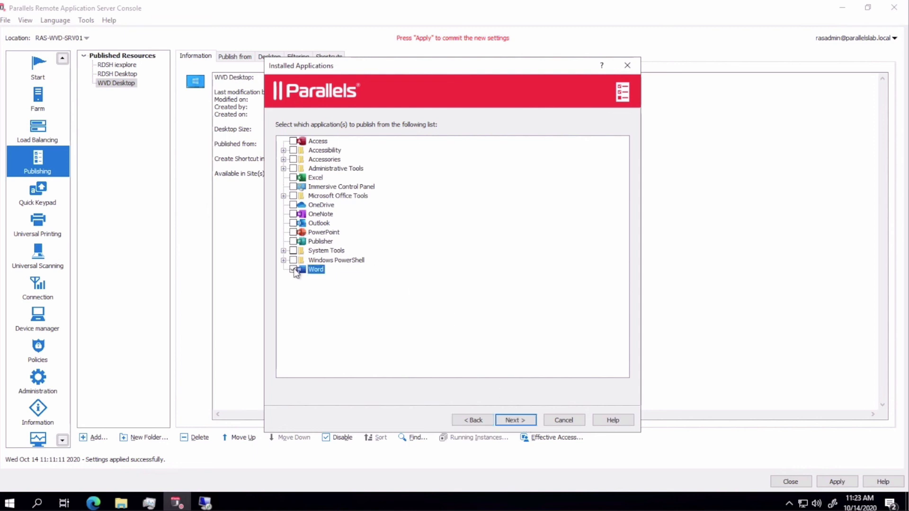
left_click(510, 423)
left_click(510, 421)
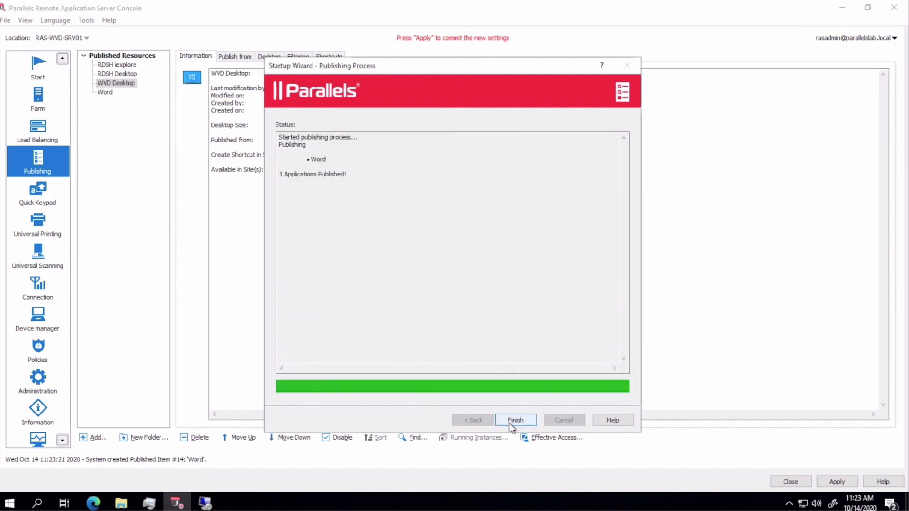
left_click(510, 421)
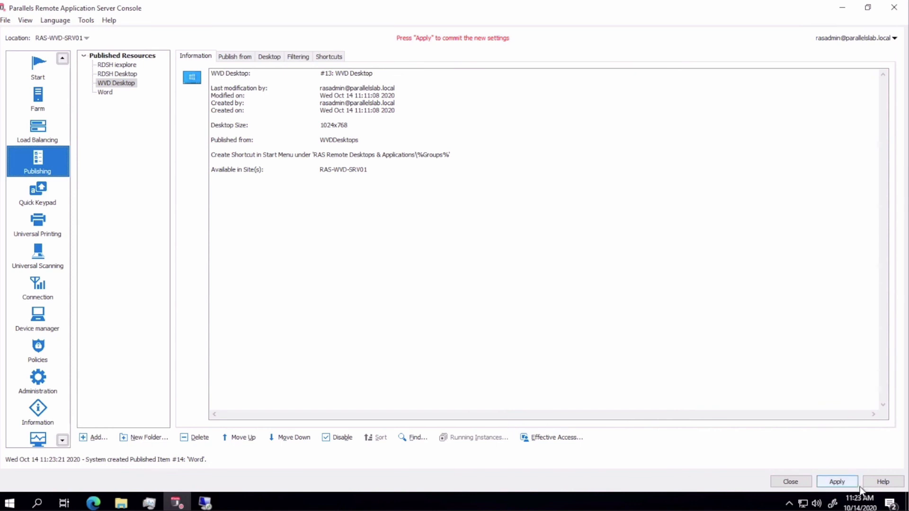
left_click(837, 482)
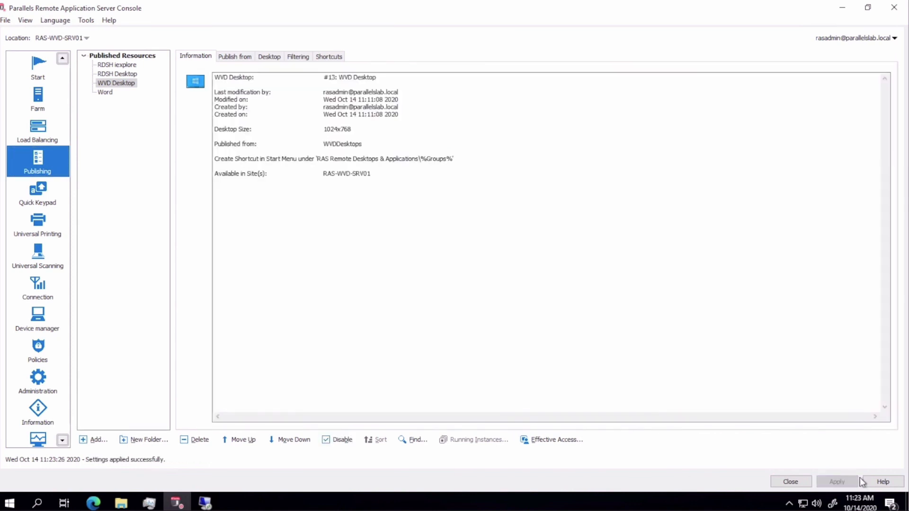
- Refresh the Parallels-RAS-WVD connection in Parallels Client so Word appears
left_click(205, 503)
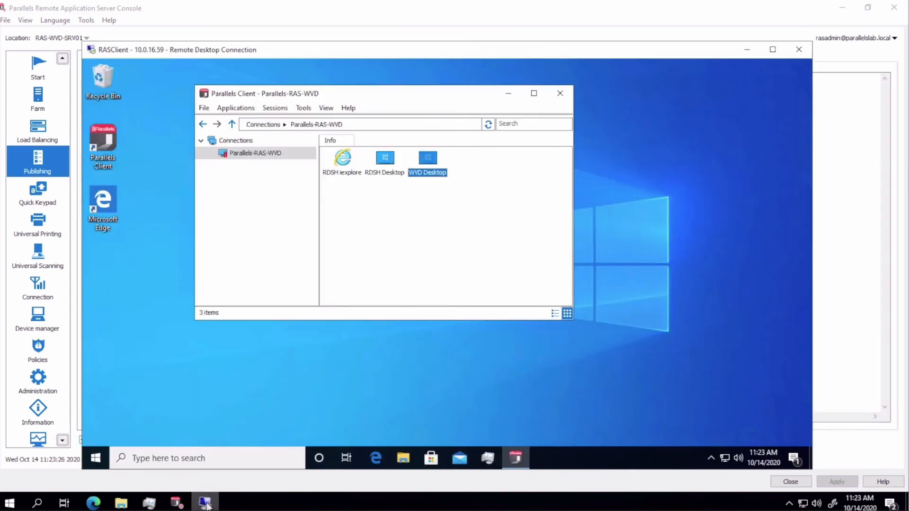
right_click(294, 155)
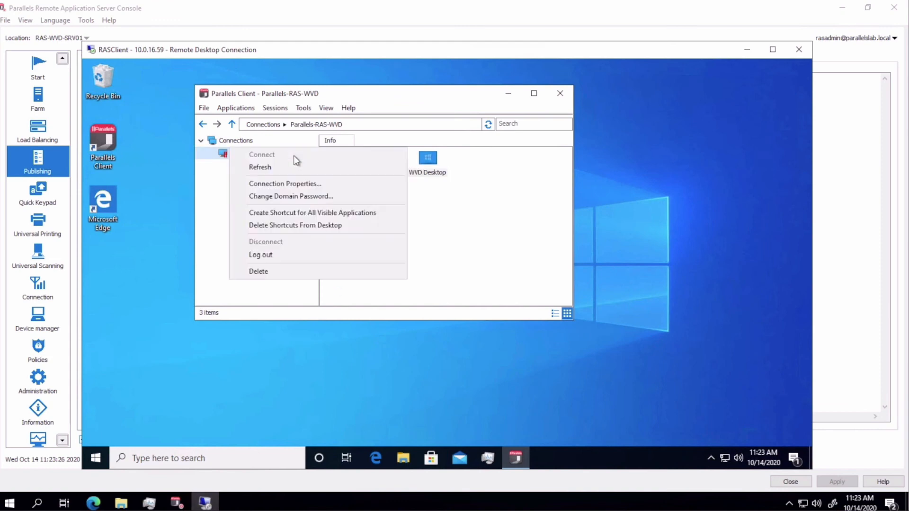
left_click(292, 168)
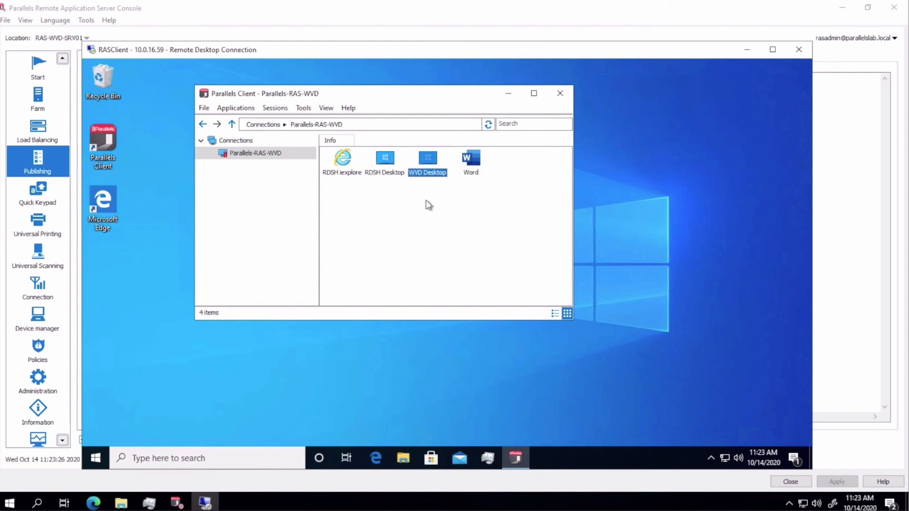
- Launch the Word RemoteApp and sign in with the user's password
double_click(475, 163)
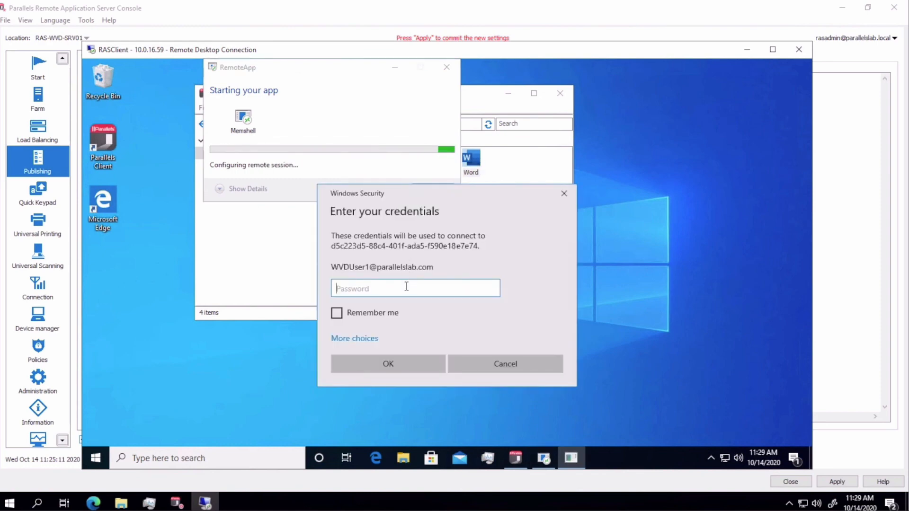
type("••")
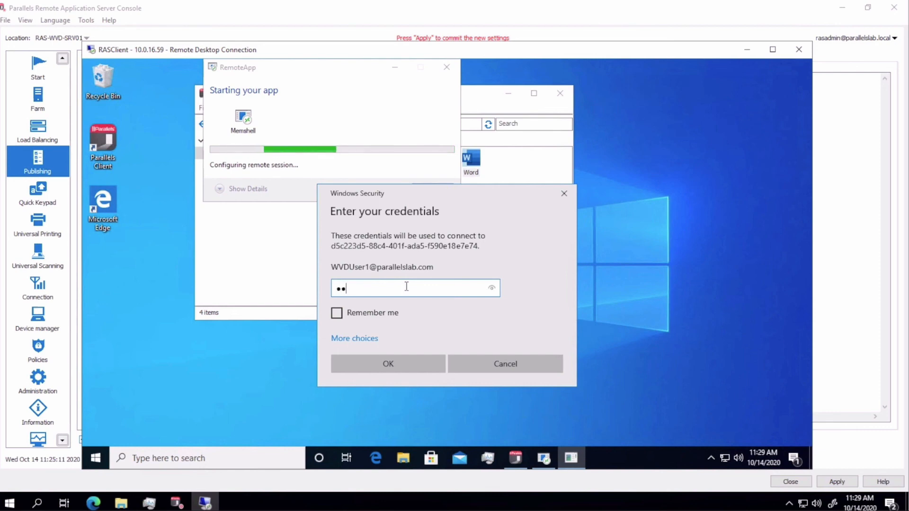
type("•••••••")
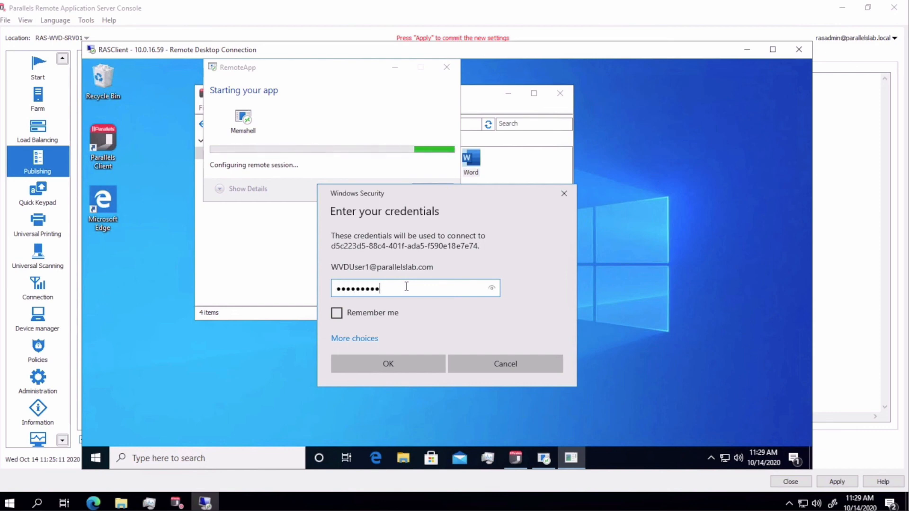
key("Return")
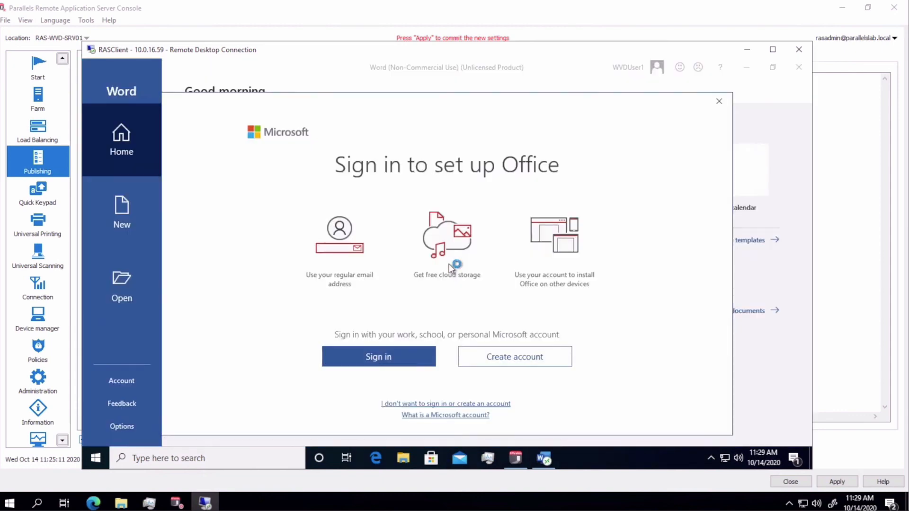
- Dismiss the Office sign-in prompt and create Document1 from the Blue grey resume template
left_click(720, 101)
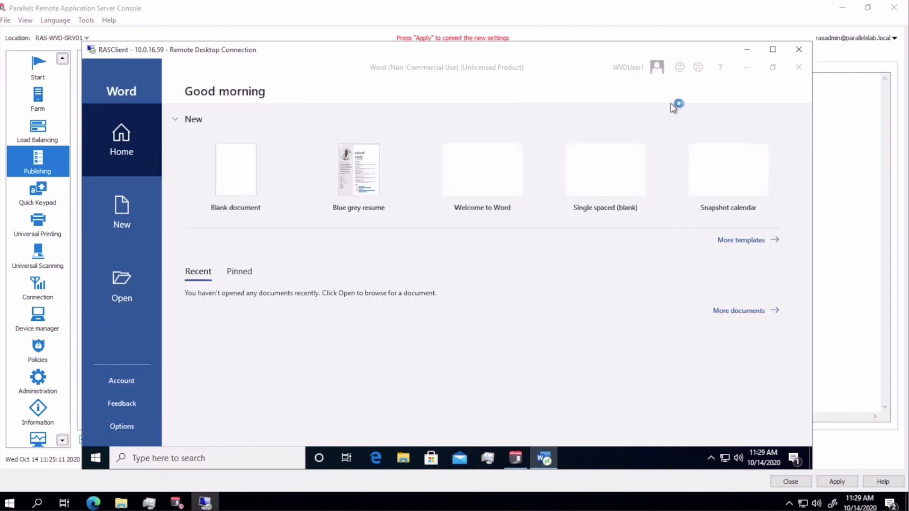
left_click(357, 182)
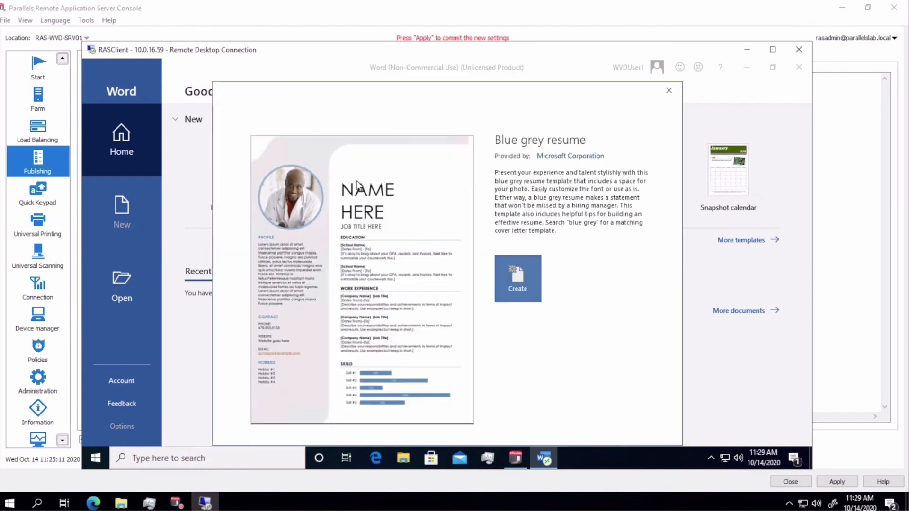
left_click(514, 283)
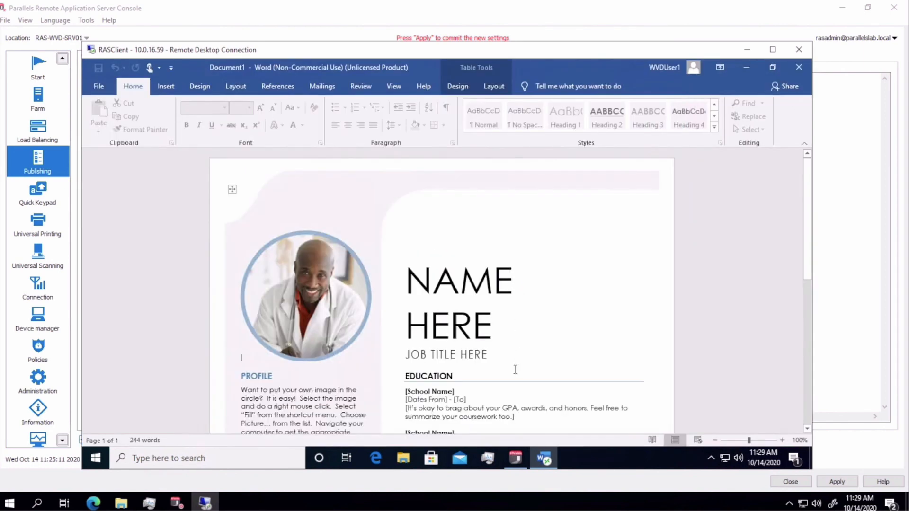
left_click(517, 457)
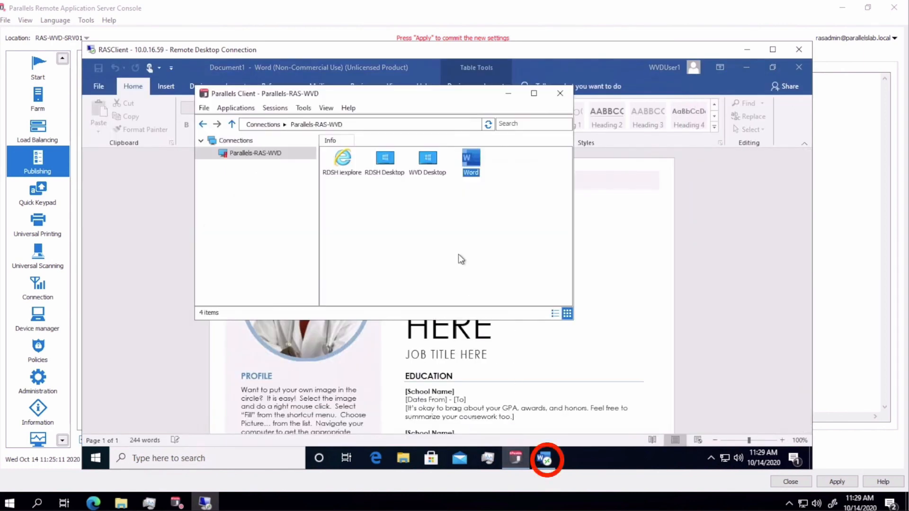
- Launch RDSH iexplore to the MSN page, then close Internet Explorer and Word
double_click(354, 168)
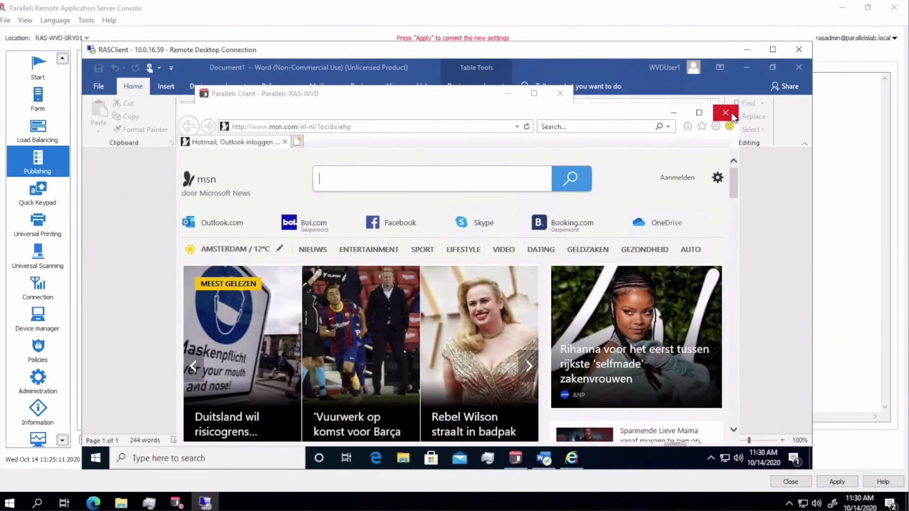
left_click(726, 112)
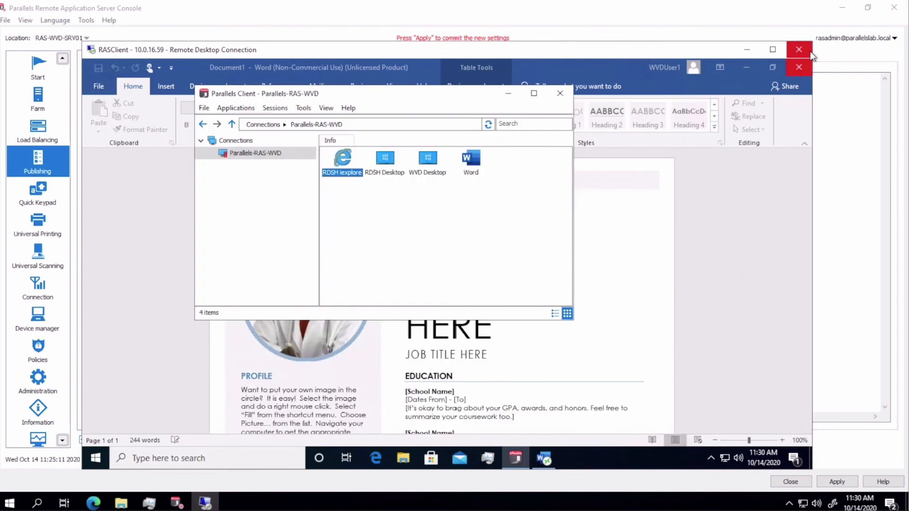
left_click(800, 68)
left_click(801, 68)
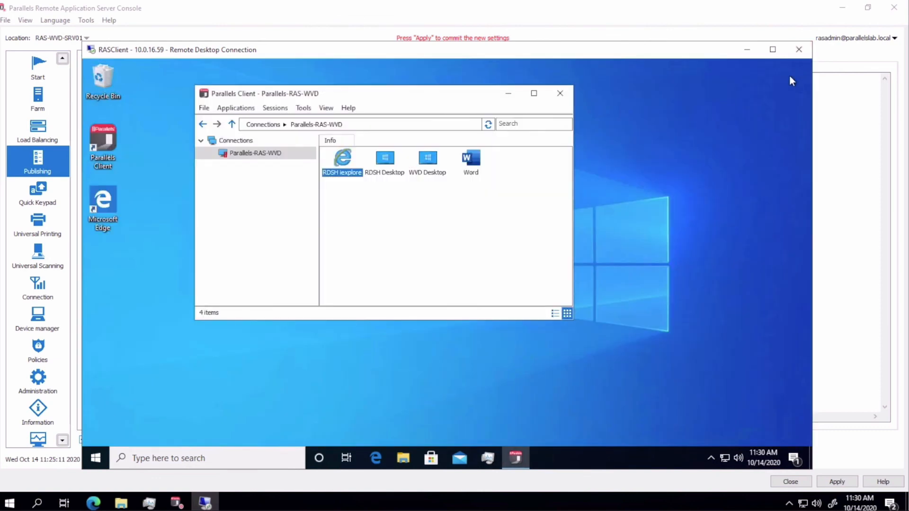